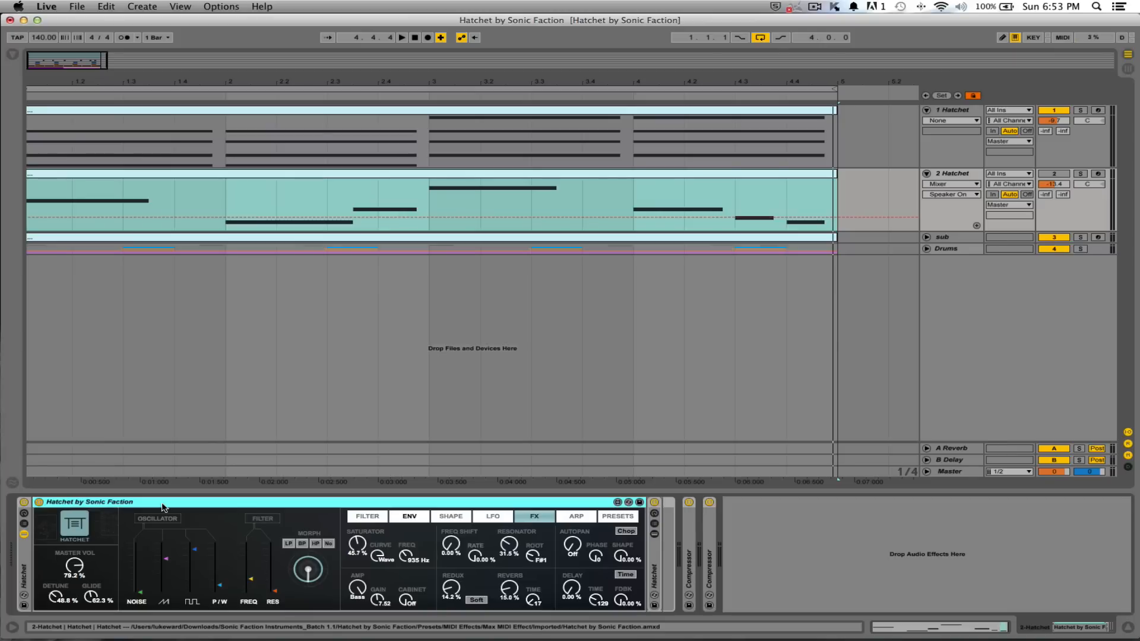
Switch to Preview to view the hardware synthesizer photo, and return to Live.
key(super+Tab)
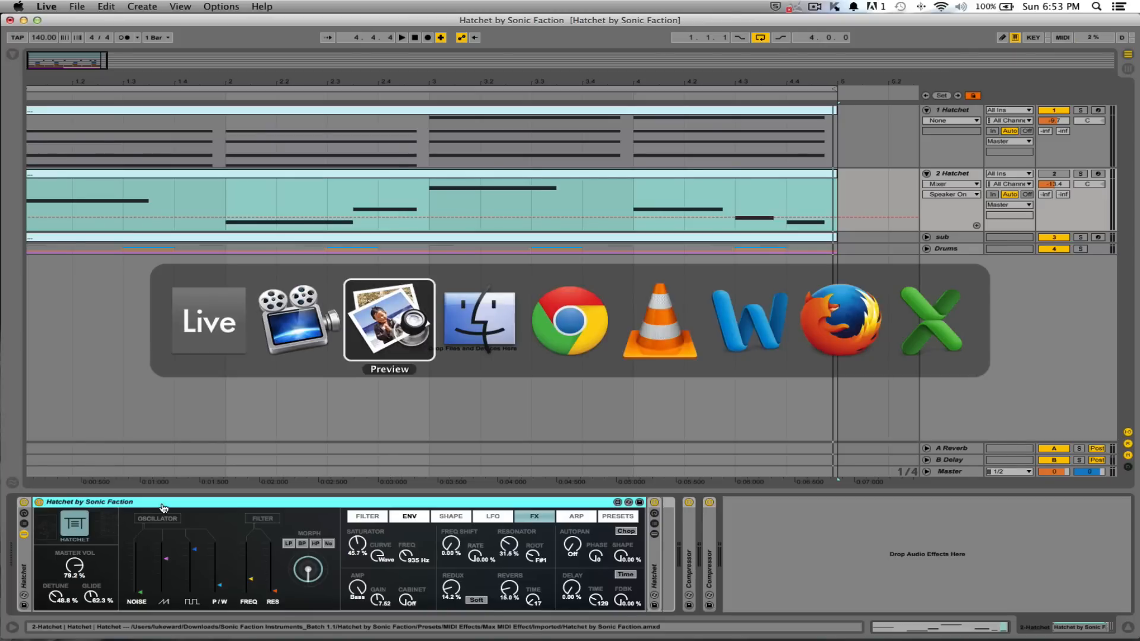
key(super+Tab)
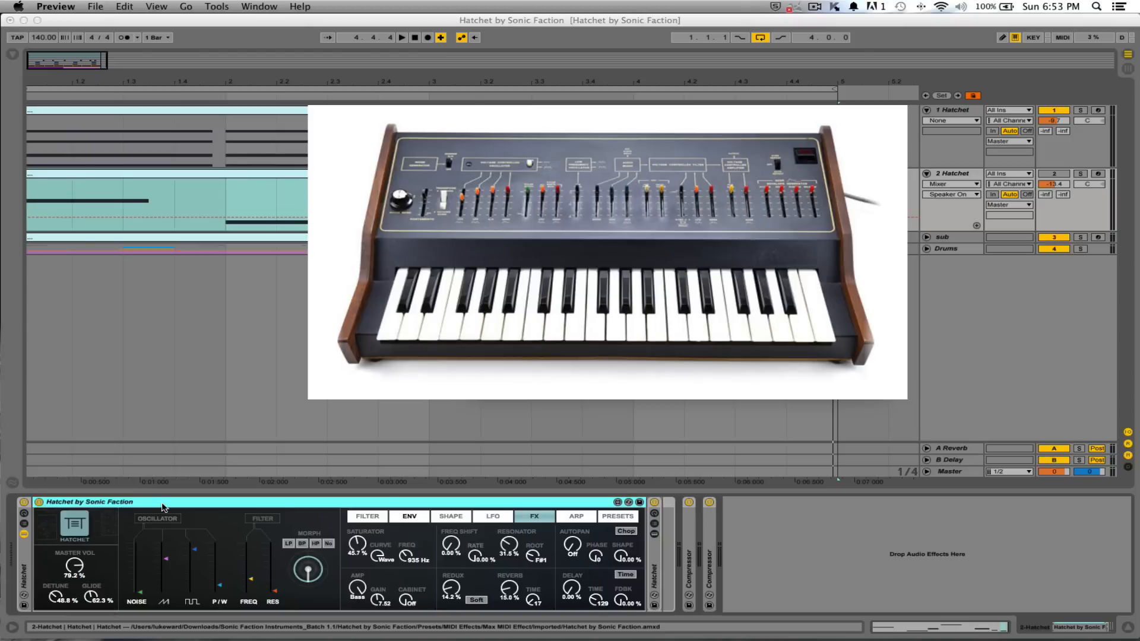
click(163, 508)
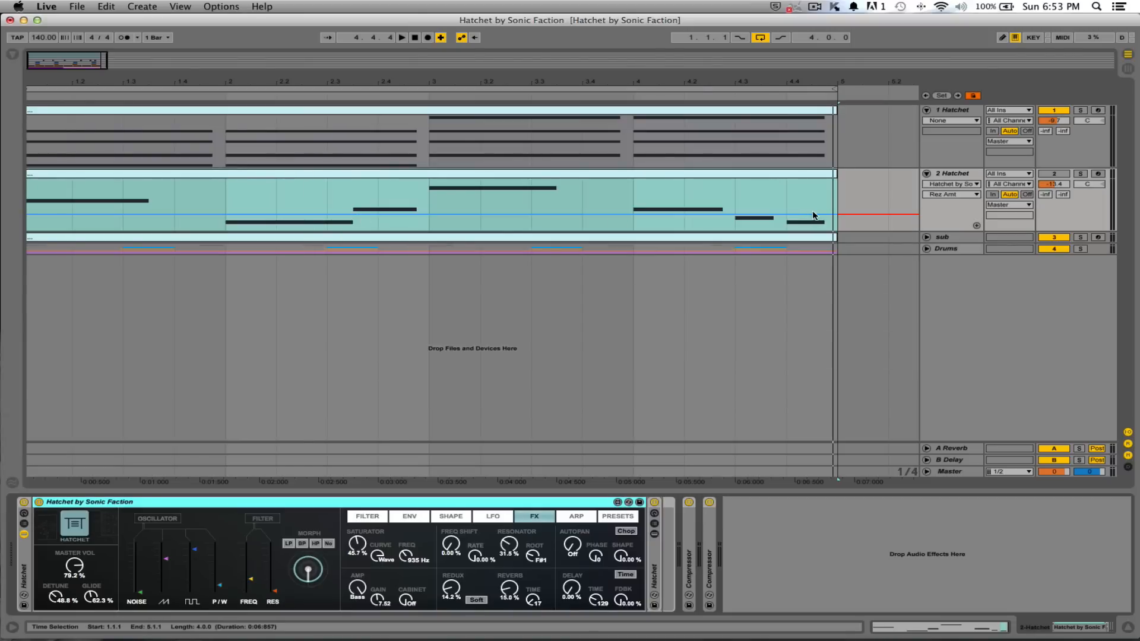
Open the MIDI clip on track 1 Hatchet to examine its chord notes.
click(186, 109)
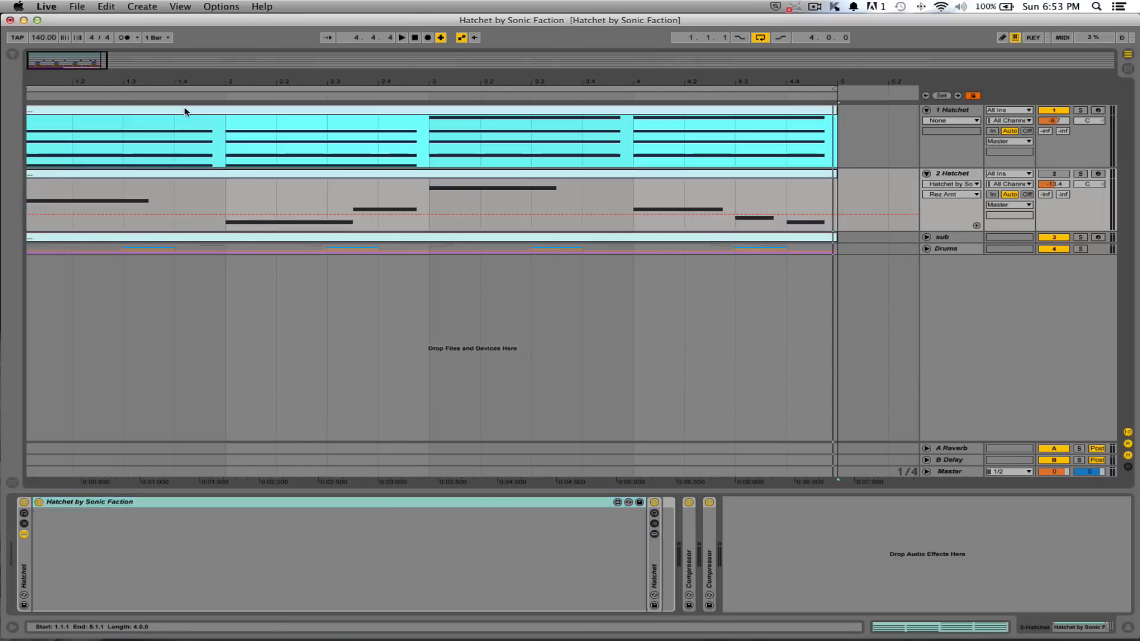
double_click(209, 107)
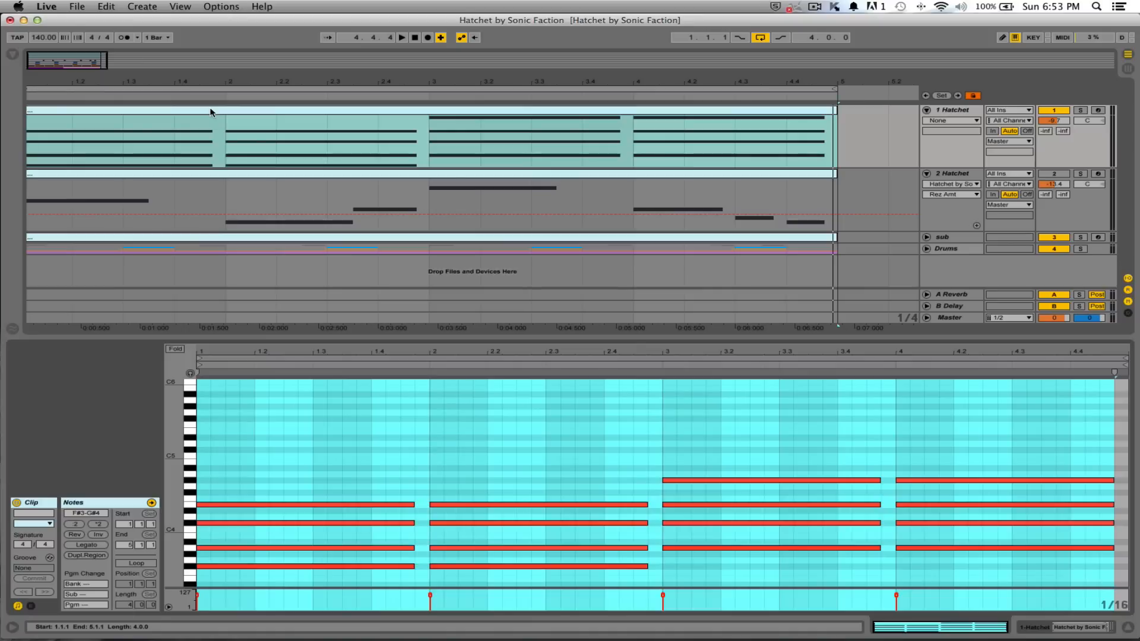
click(364, 458)
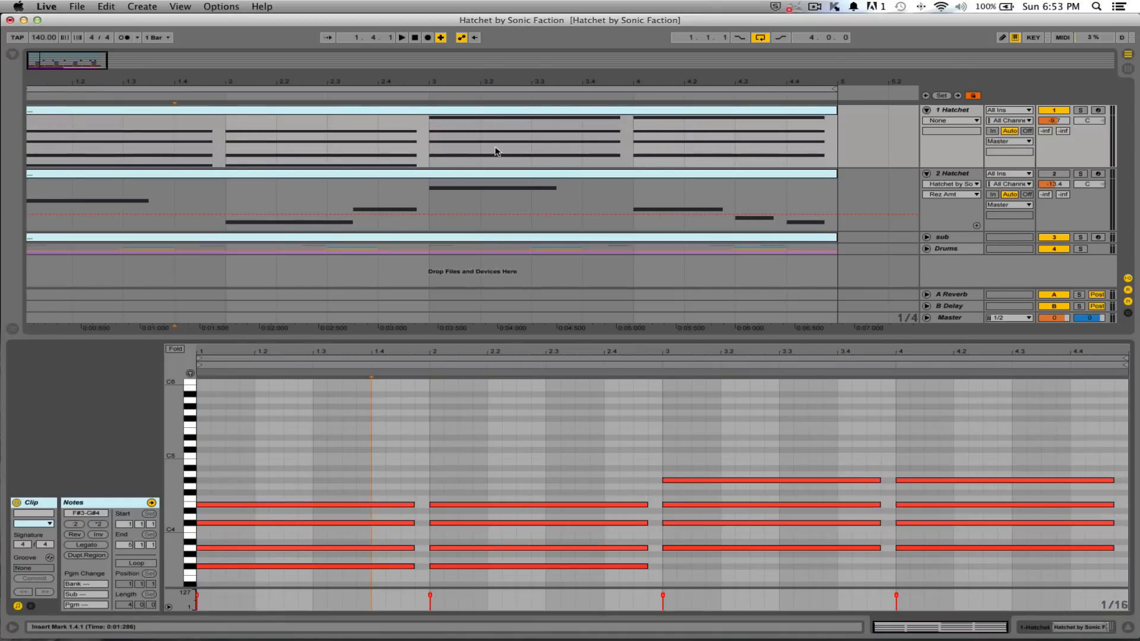
Show the device chain of track 1 Hatchet and select its Hatchet instrument.
click(951, 112)
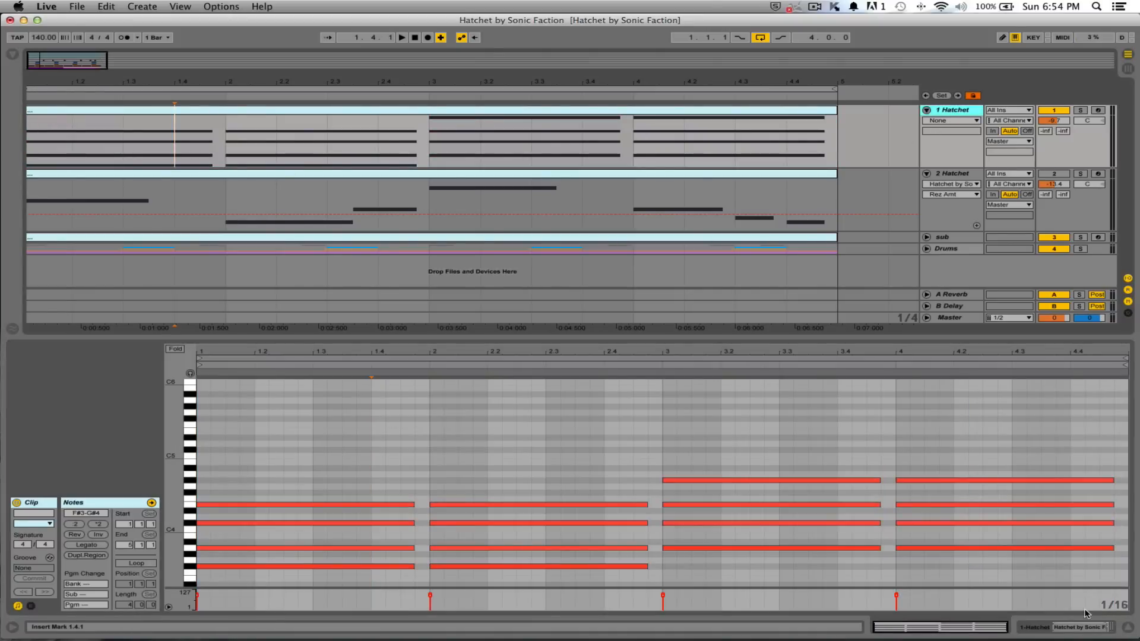
click(1034, 628)
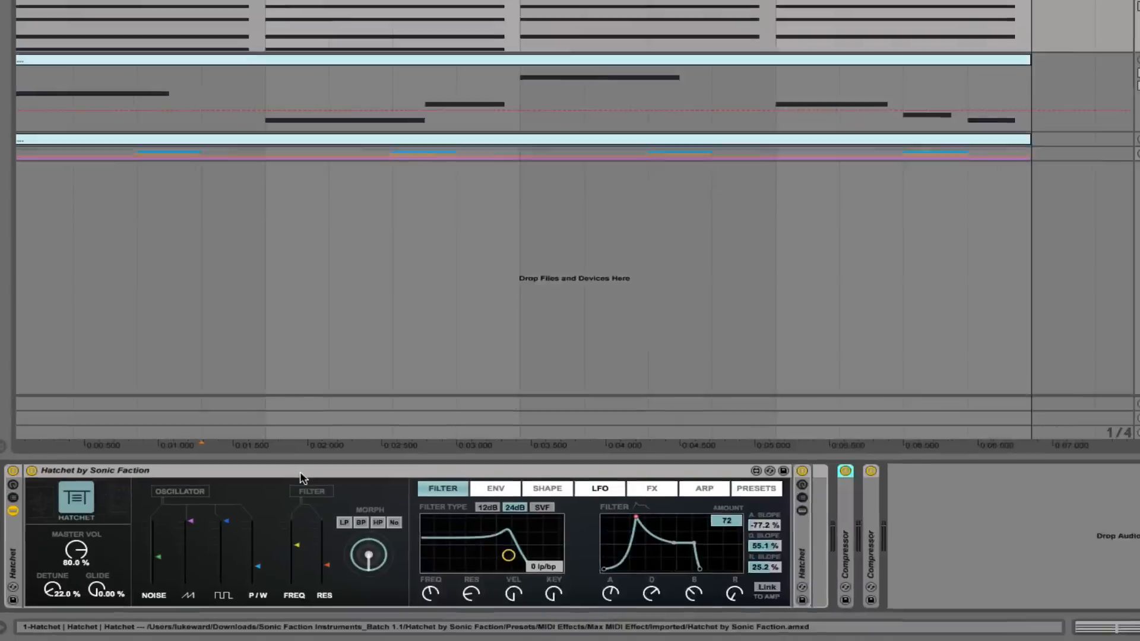
click(253, 505)
Play the arrangement while setting Hatchet's Detune to 24.4 % and Glide to 7.09 %.
key(space)
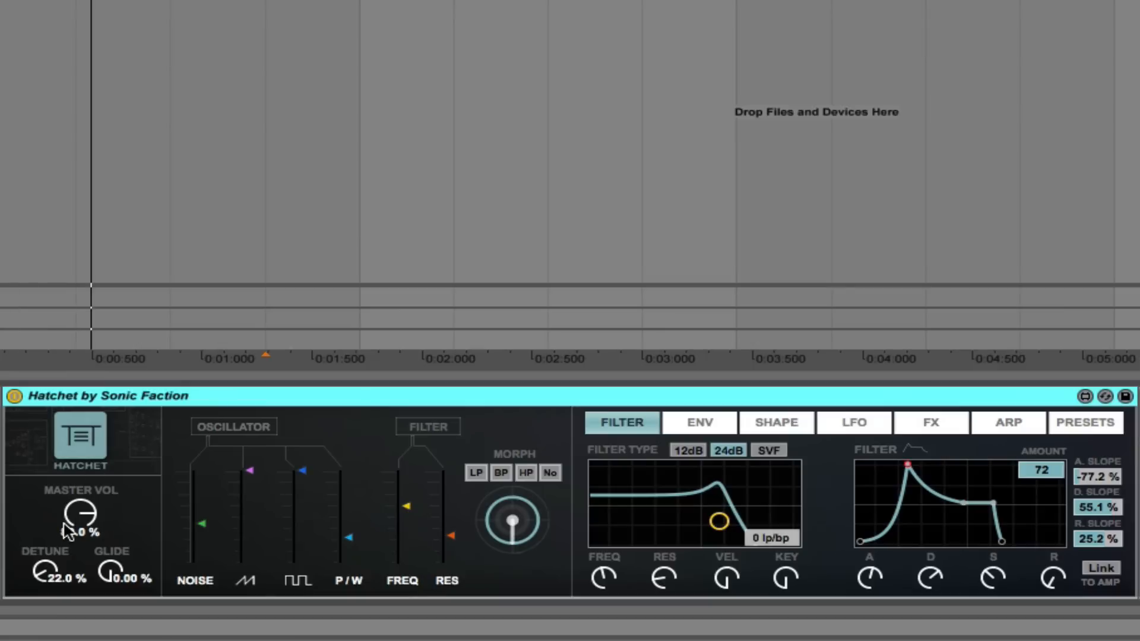
drag(43, 573, 108, 571)
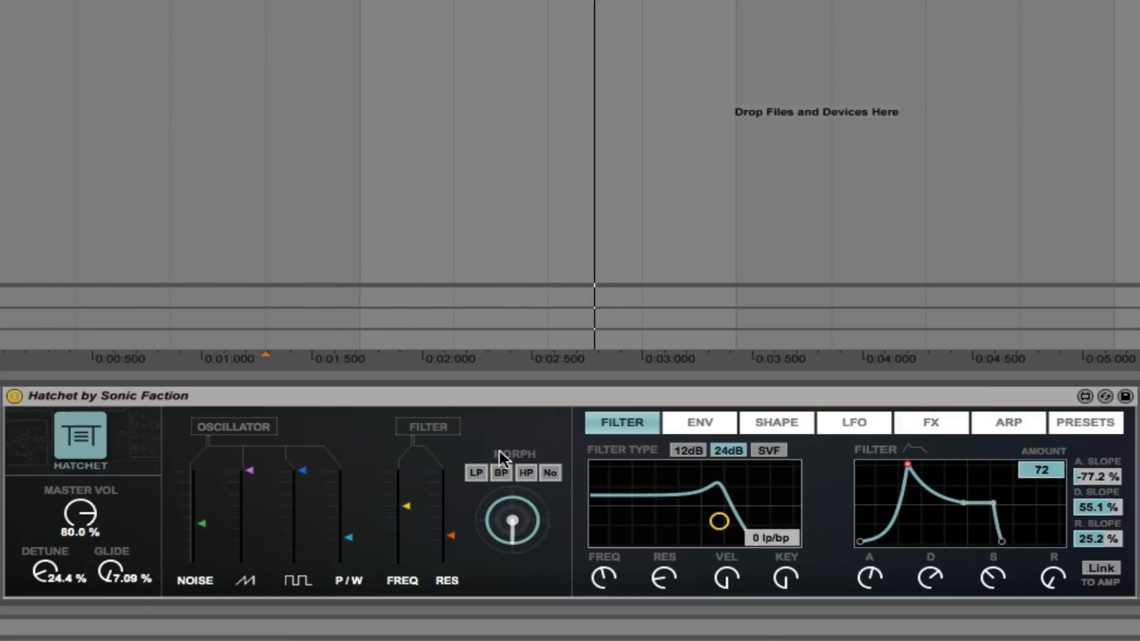
key(space)
Lower the noise level and audition the sawtooth alone at full level, followed by the square wave alone at full level.
click(203, 526)
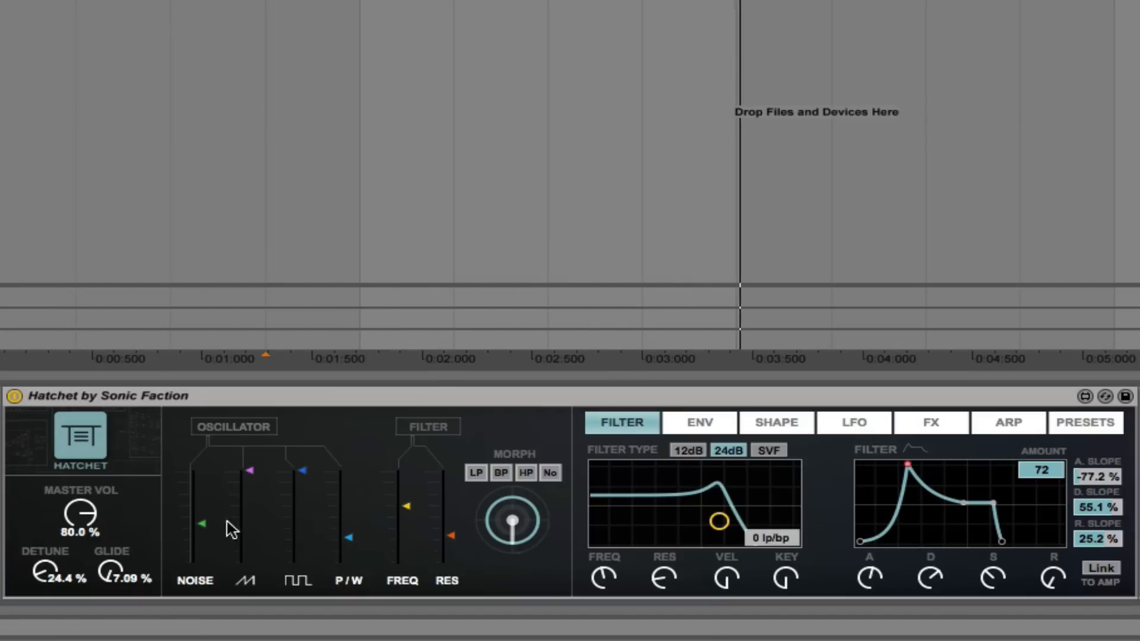
mouse_move(208, 532)
mouse_down()
mouse_move(208, 491)
mouse_move(203, 539)
mouse_up()
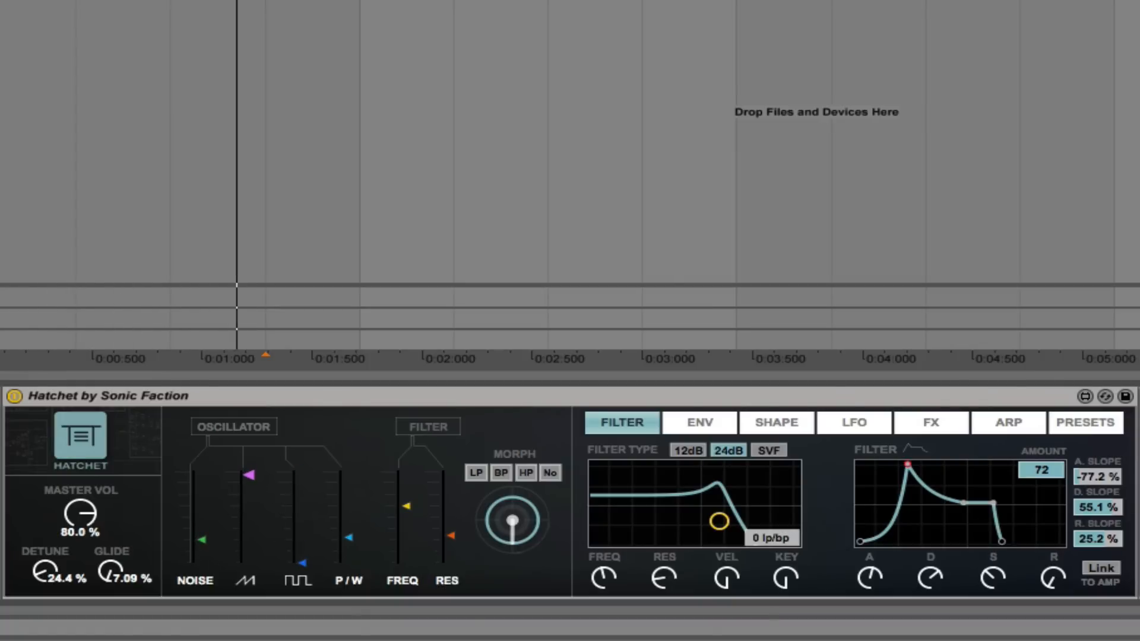
mouse_move(250, 470)
mouse_down()
mouse_move(250, 535)
mouse_move(249, 471)
mouse_up()
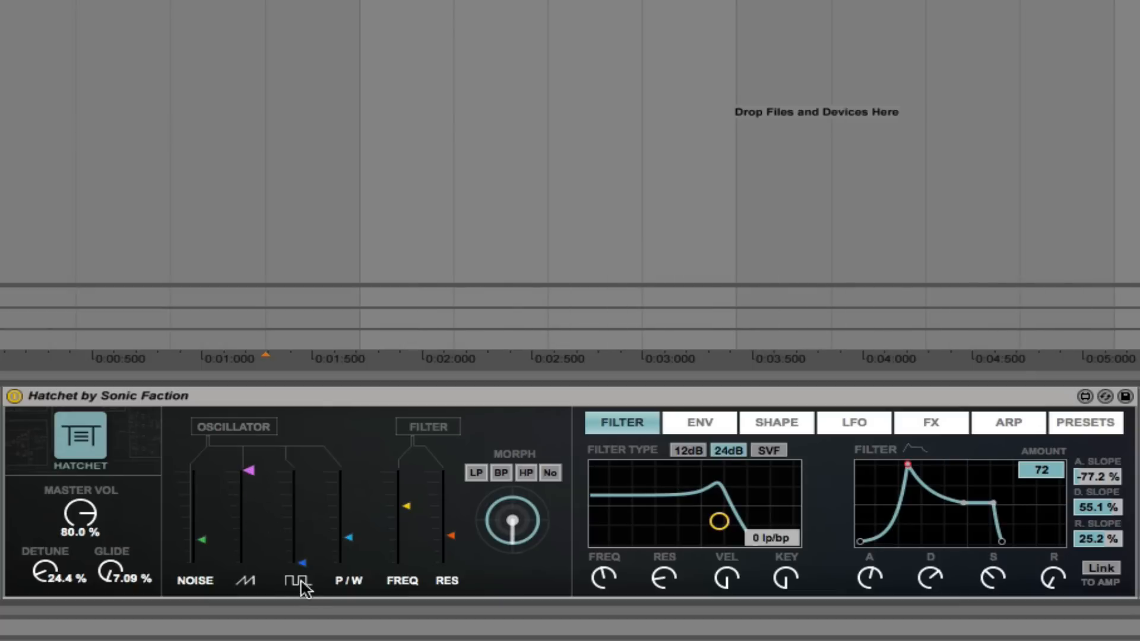
drag(302, 562, 249, 499)
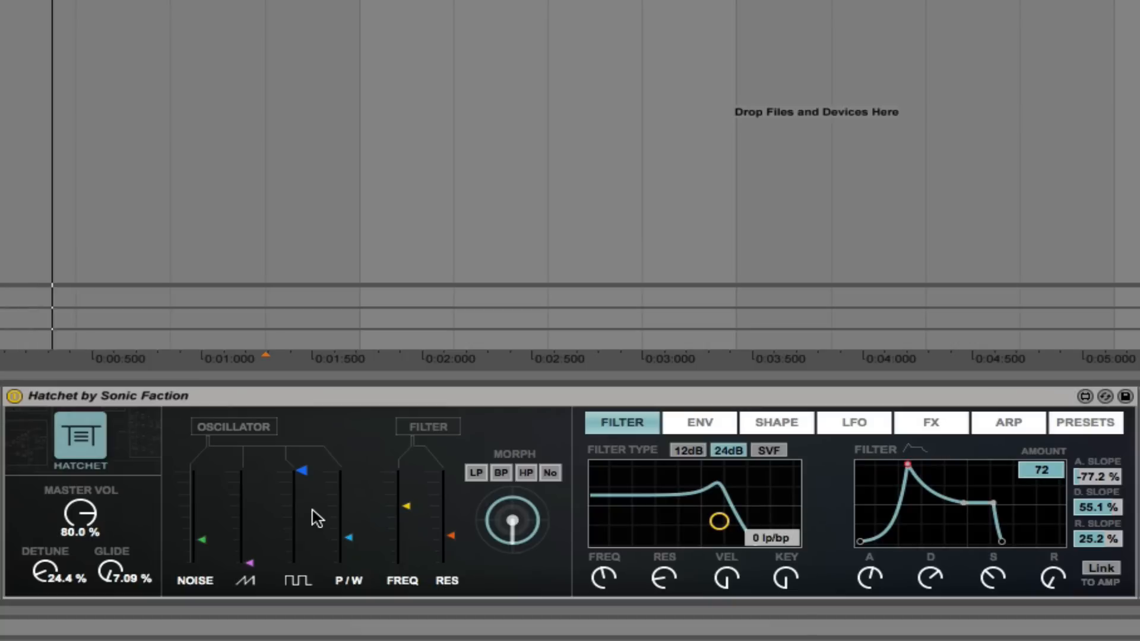
Lower the square wave's pulse width and blend the sawtooth back in near full level, with noise kept low.
mouse_move(351, 542)
mouse_down()
mouse_move(349, 557)
mouse_move(348, 470)
mouse_move(348, 552)
mouse_up()
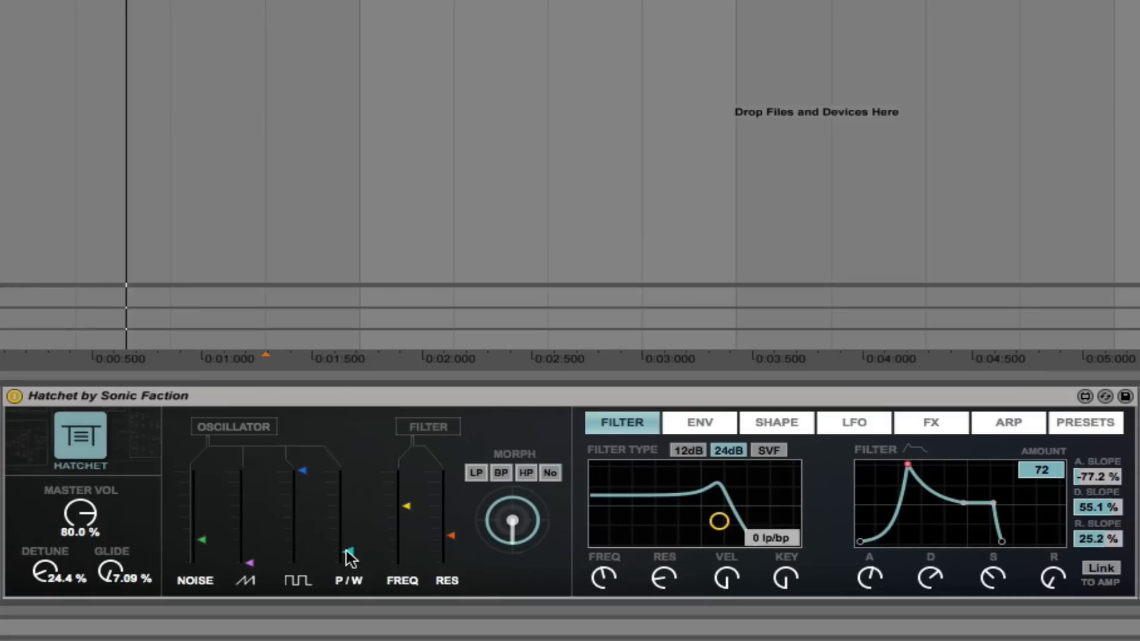
mouse_move(301, 472)
mouse_down()
mouse_move(300, 482)
mouse_move(303, 470)
mouse_up()
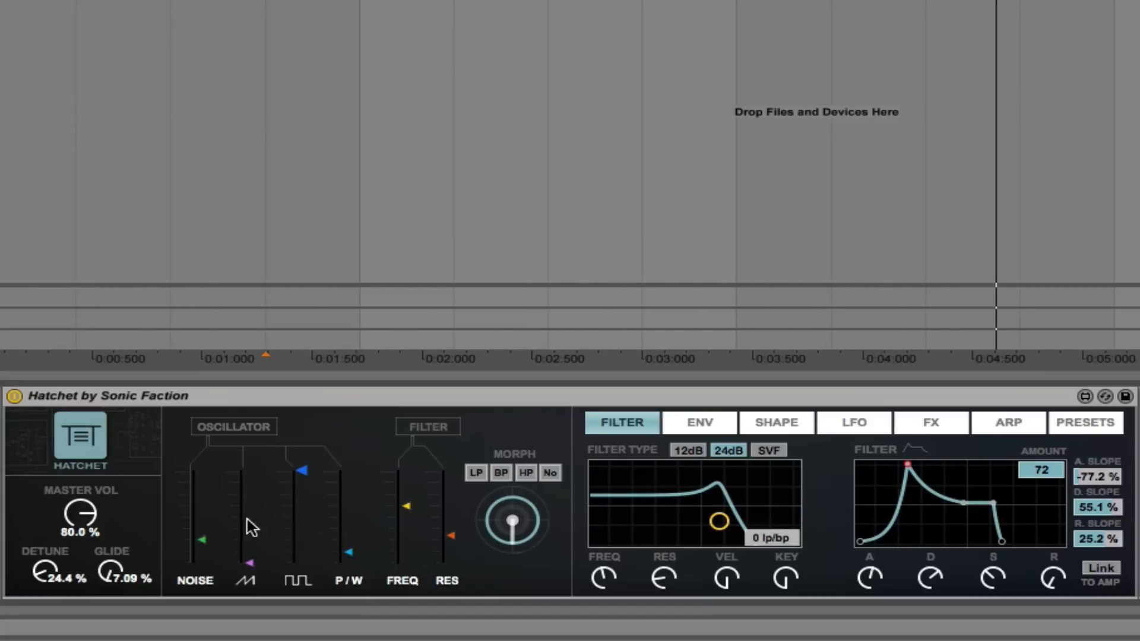
drag(249, 563, 249, 545)
drag(250, 505, 249, 482)
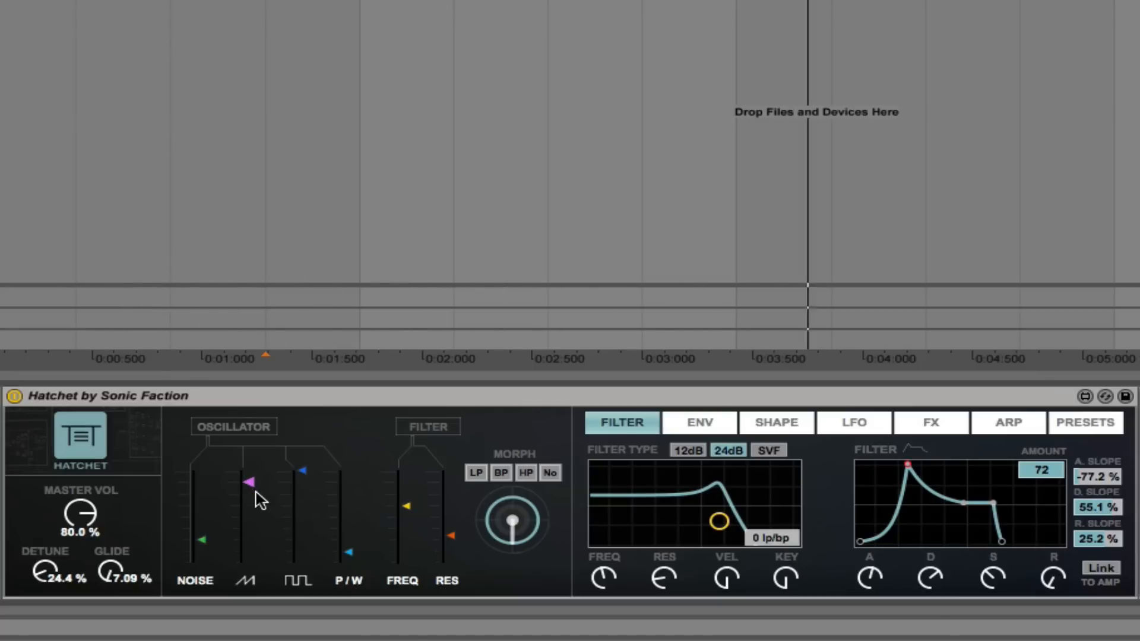
drag(203, 540, 202, 538)
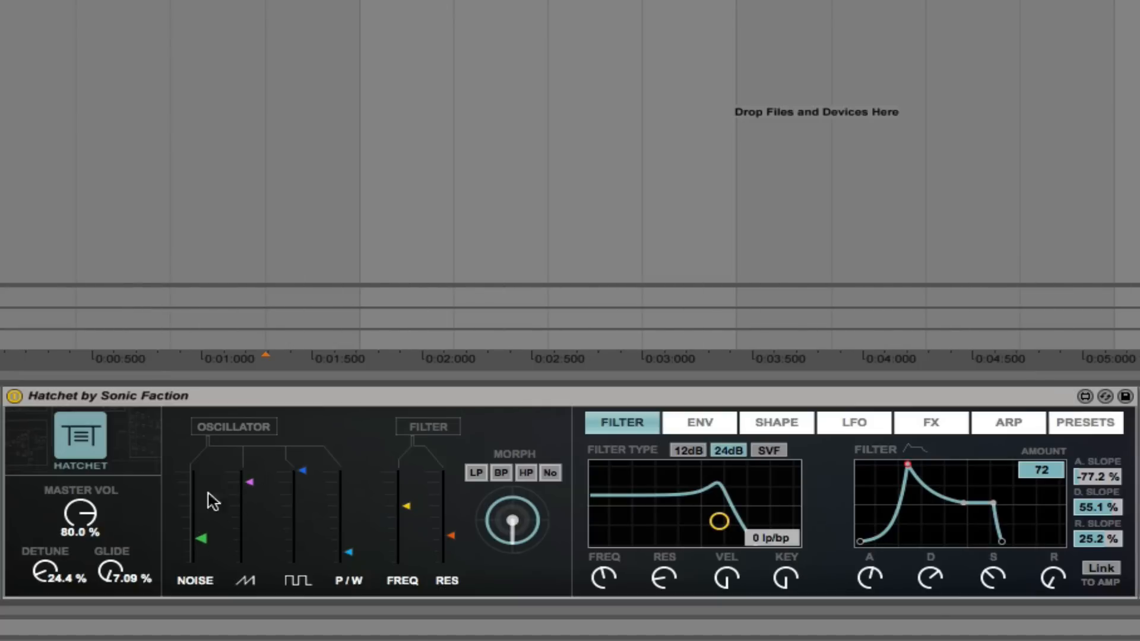
Lower the filter frequency and try the band-pass, high-pass and notch morph settings.
mouse_move(406, 507)
mouse_down()
mouse_move(406, 527)
mouse_move(450, 547)
mouse_move(406, 521)
mouse_up()
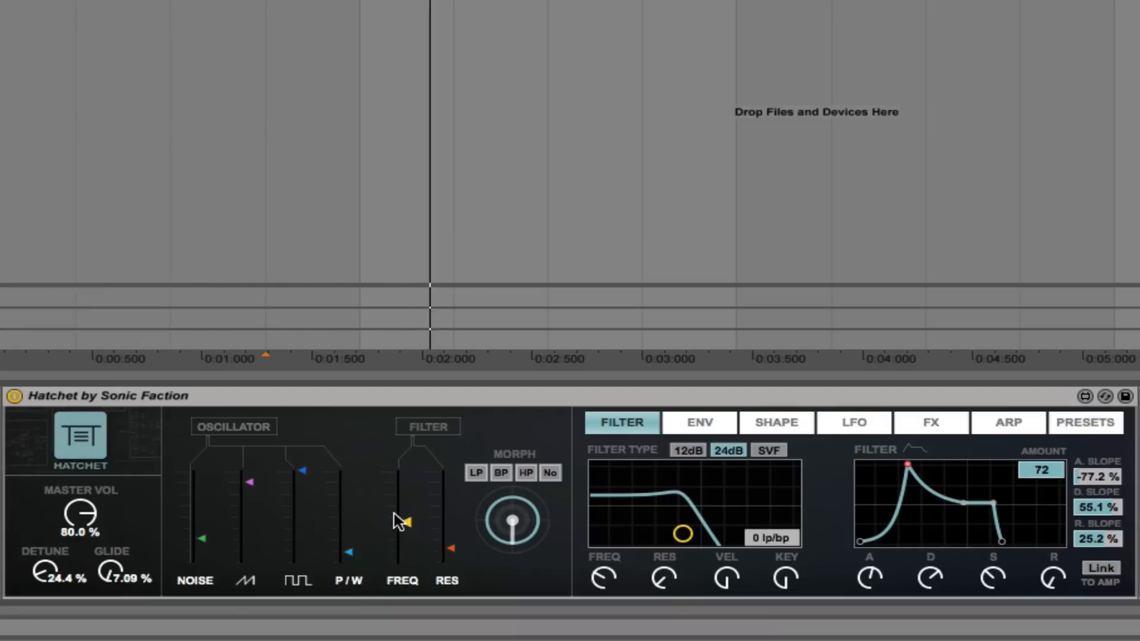
click(502, 475)
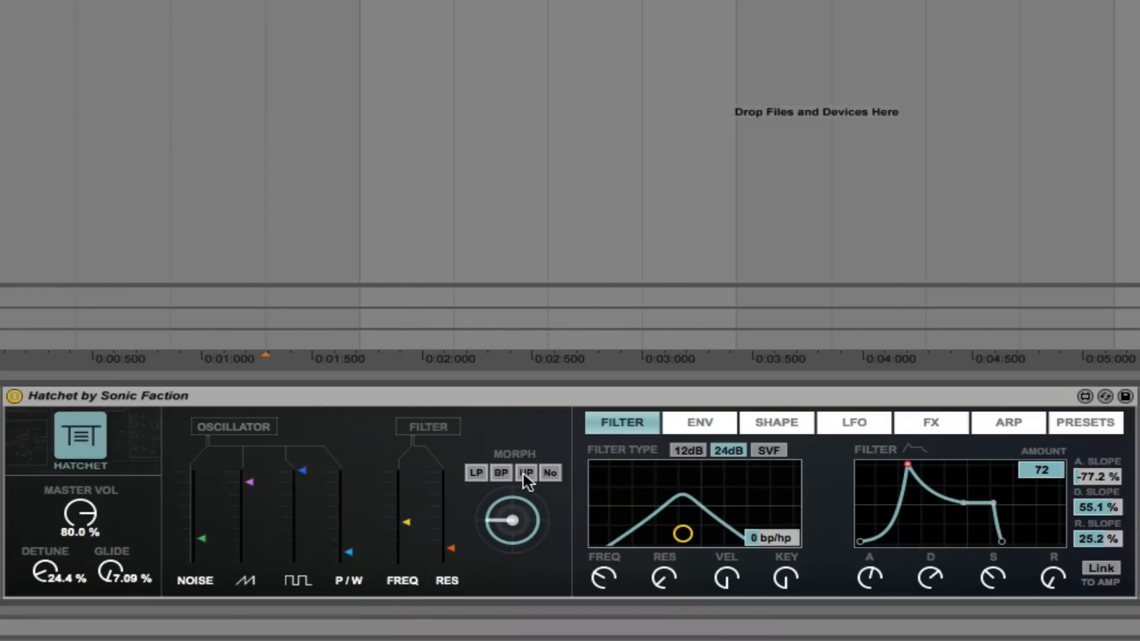
click(526, 475)
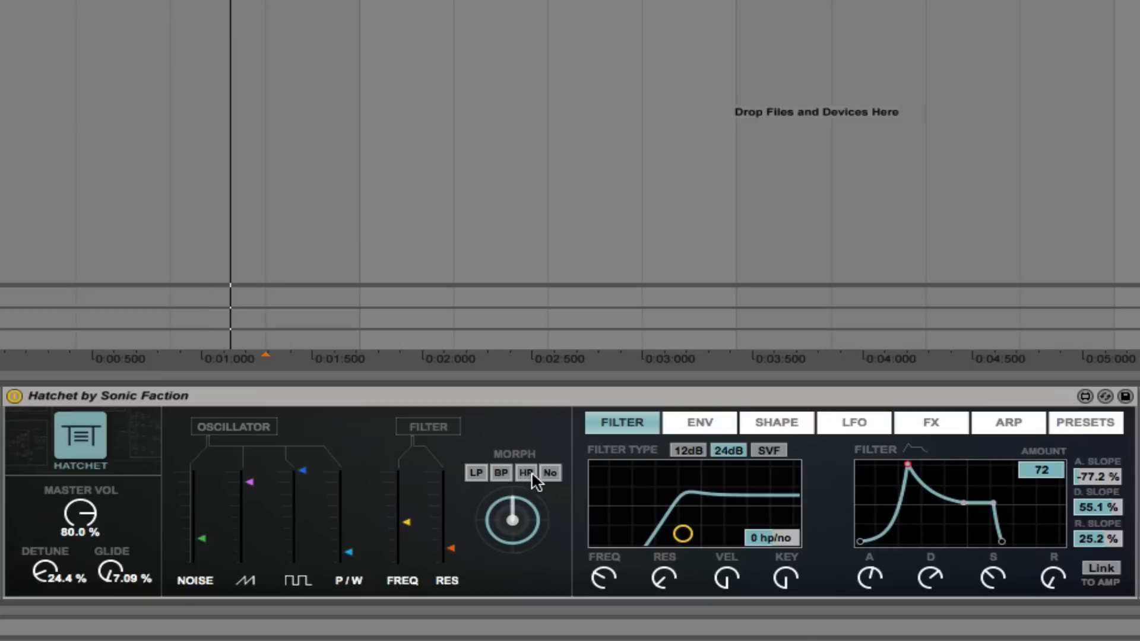
click(551, 473)
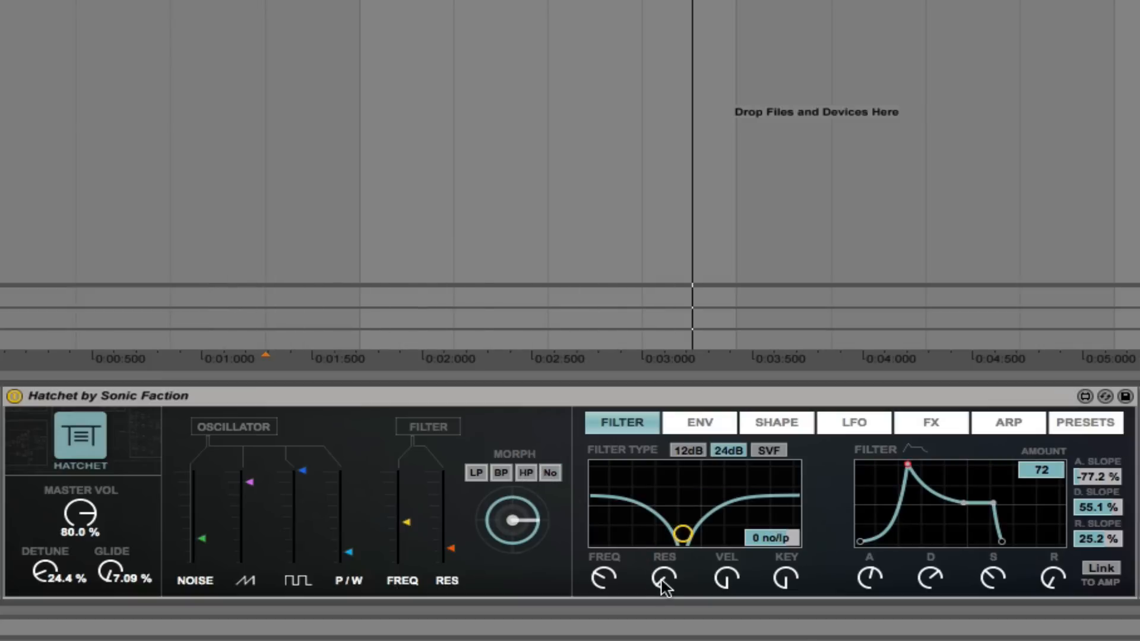
Raise the filter resonance to just above halfway and morph the filter to 19 hp/no.
drag(664, 580, 665, 537)
drag(527, 531, 527, 554)
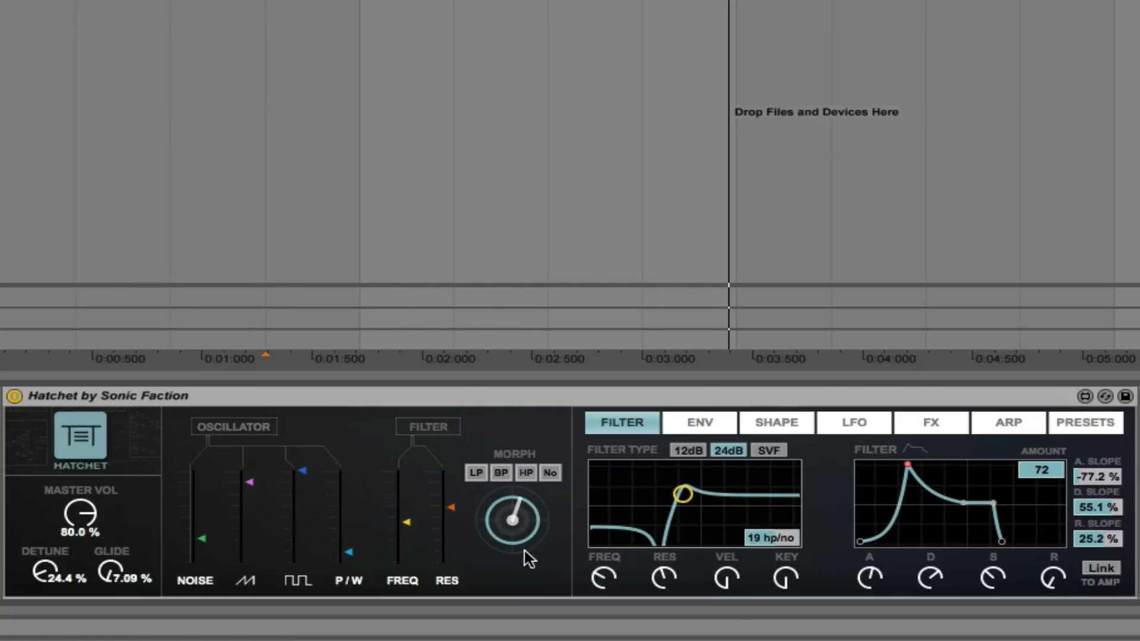
Compare the 12dB and 24dB filter types, choose SVF, and morph it to 48 hp/no with slightly adjusted frequency and resonance.
click(683, 453)
click(730, 452)
click(769, 456)
drag(770, 545, 770, 491)
drag(598, 572, 598, 555)
mouse_move(665, 576)
mouse_down()
mouse_move(665, 543)
mouse_move(666, 561)
mouse_up()
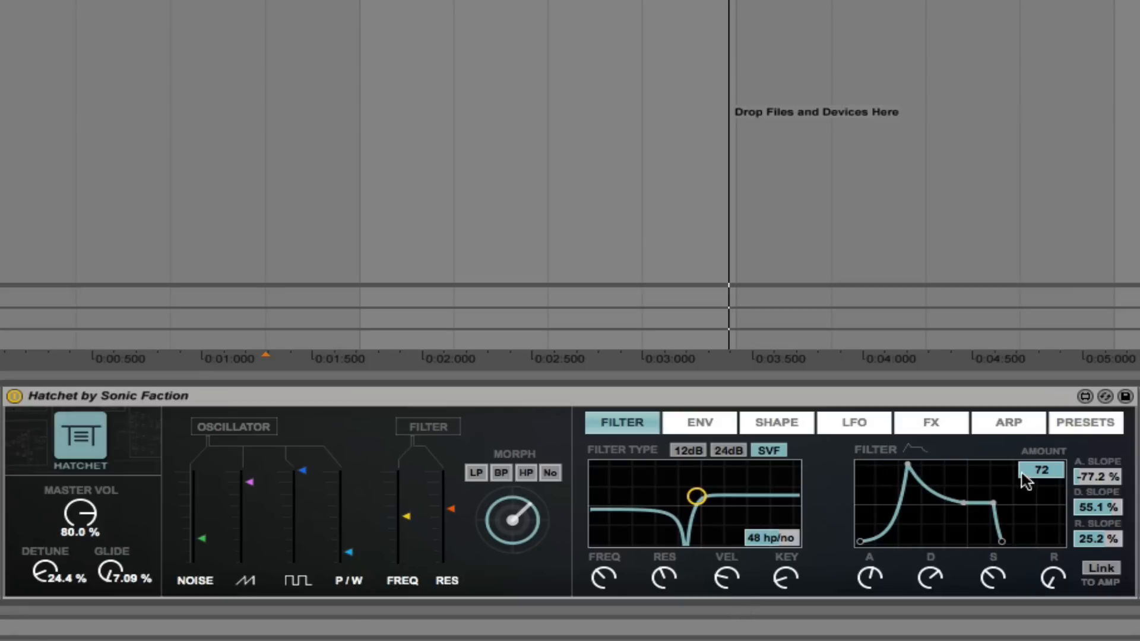
Set the filter morph to low-pass with an envelope amount of 72, and lower the filter frequency.
drag(1041, 475, 1042, 499)
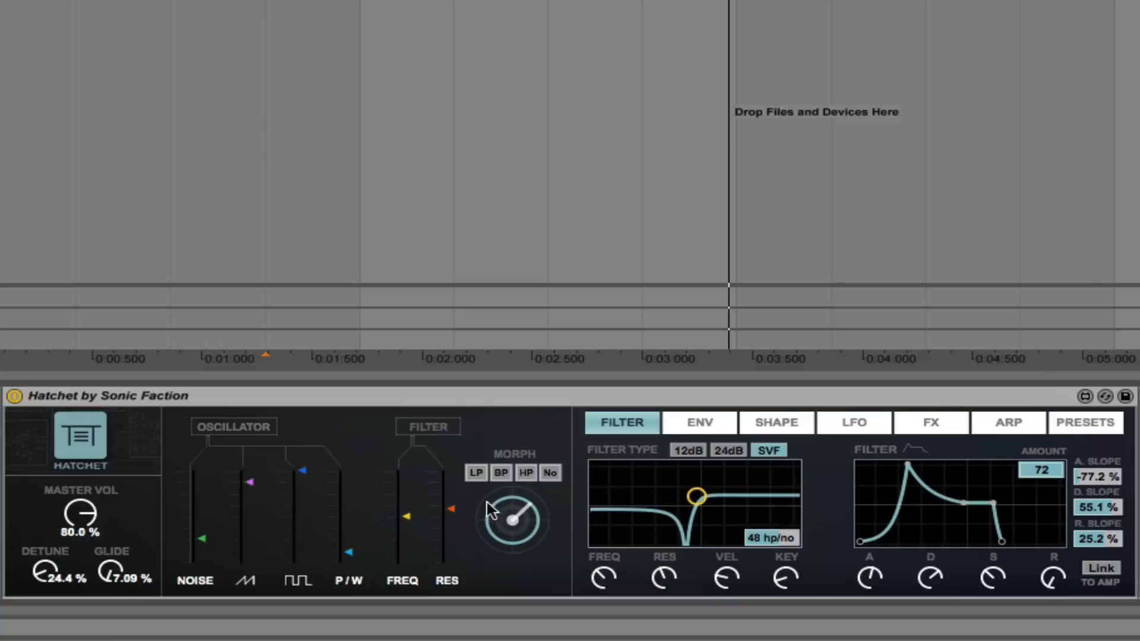
click(474, 474)
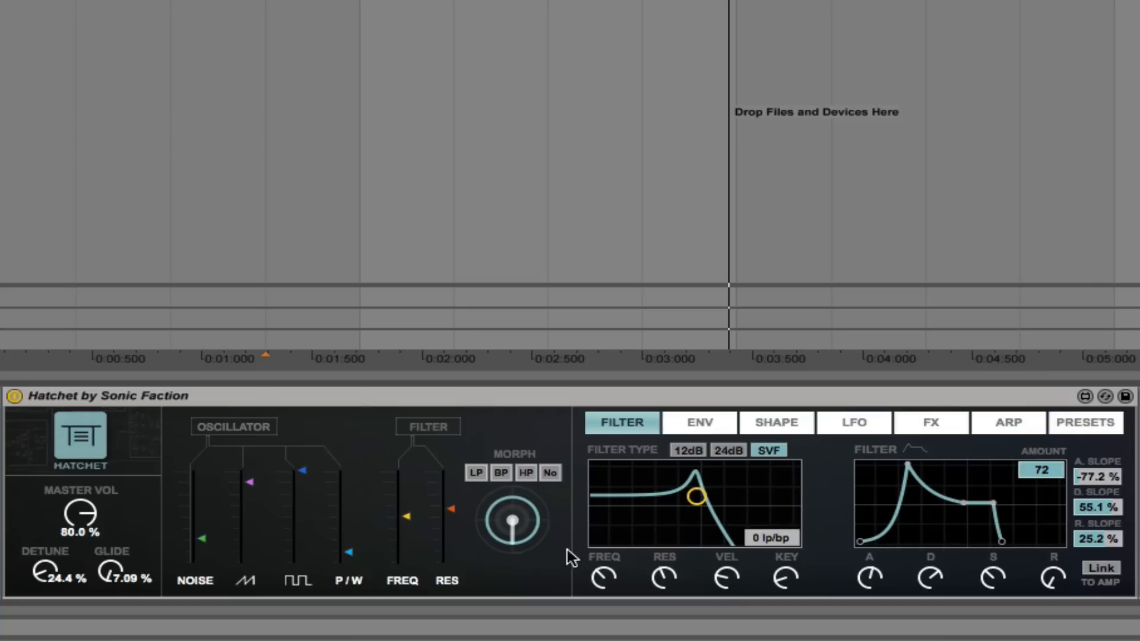
drag(600, 573, 599, 595)
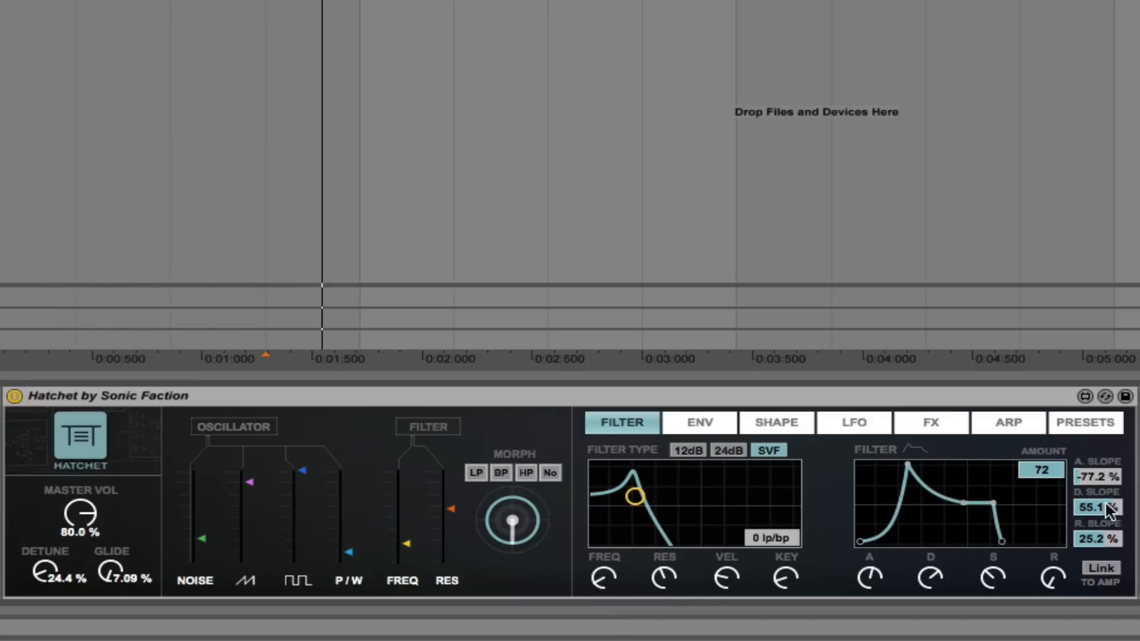
Reshape the filter envelope with a short attack and decay, zero sustain, and slopes of -99.2 %, 74.8 % and 50.4 %.
drag(1107, 482, 1107, 469)
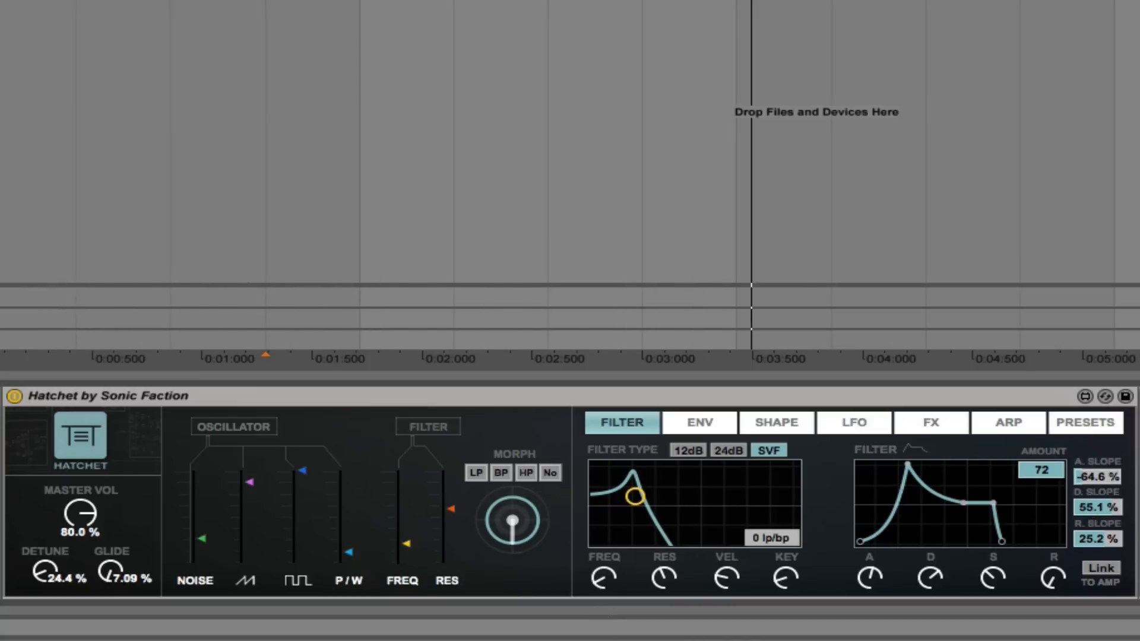
mouse_move(869, 577)
mouse_down()
mouse_move(869, 563)
mouse_move(869, 589)
mouse_up()
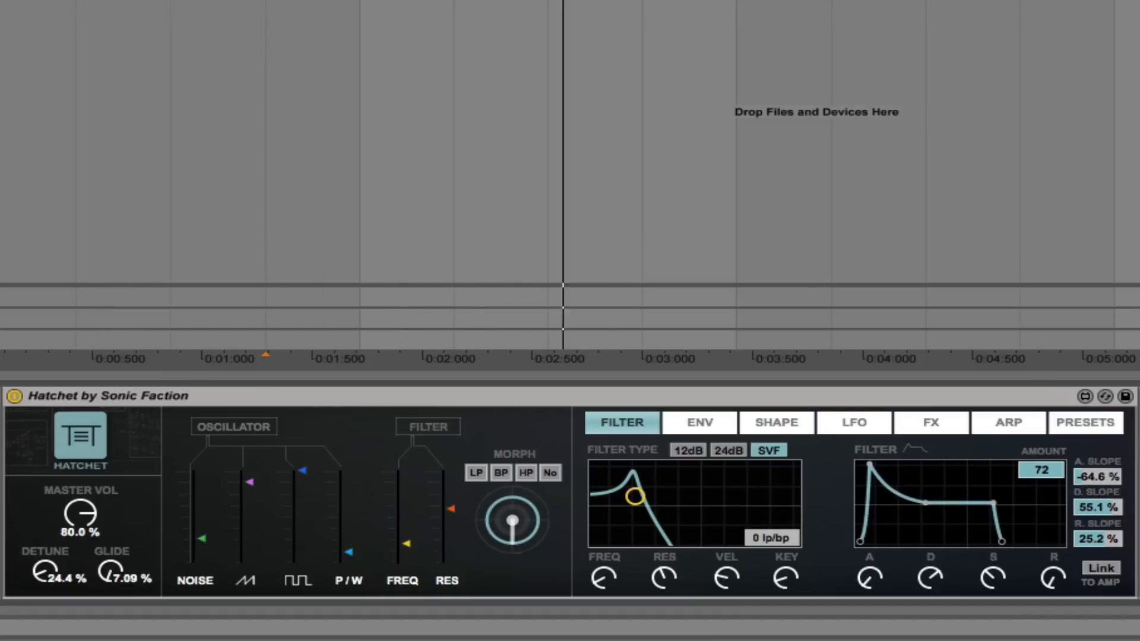
drag(991, 576, 991, 594)
drag(930, 576, 930, 594)
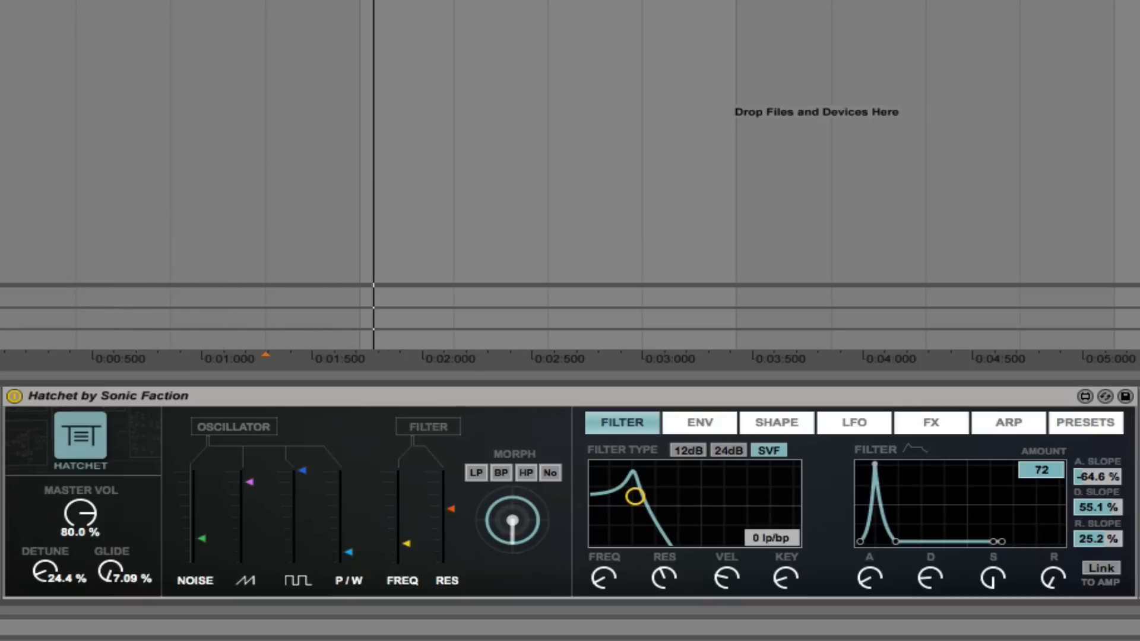
drag(1080, 508, 1091, 573)
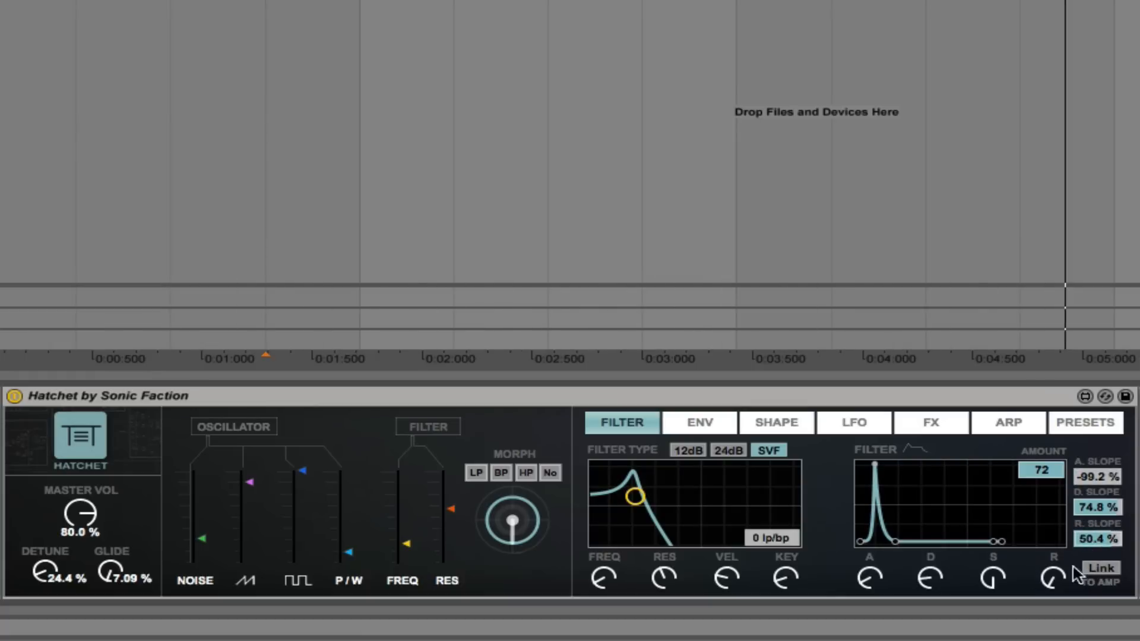
Link the filter envelope to the amp, reshape it with low sustain and a slightly longer attack, and display the ENV page.
click(1101, 571)
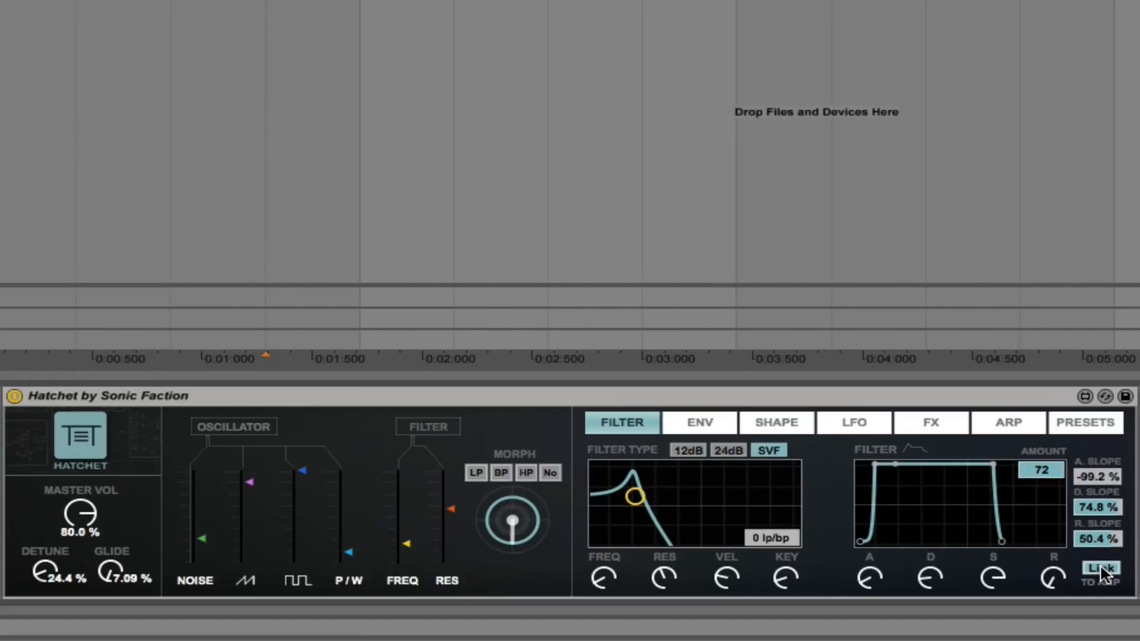
drag(895, 473, 904, 528)
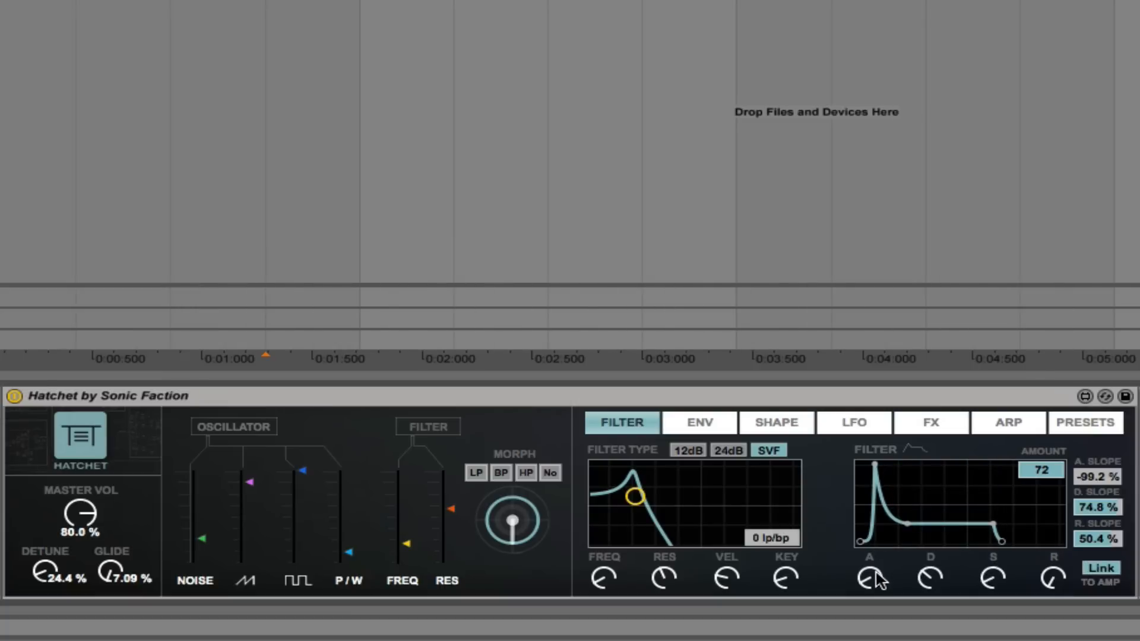
drag(880, 463, 889, 464)
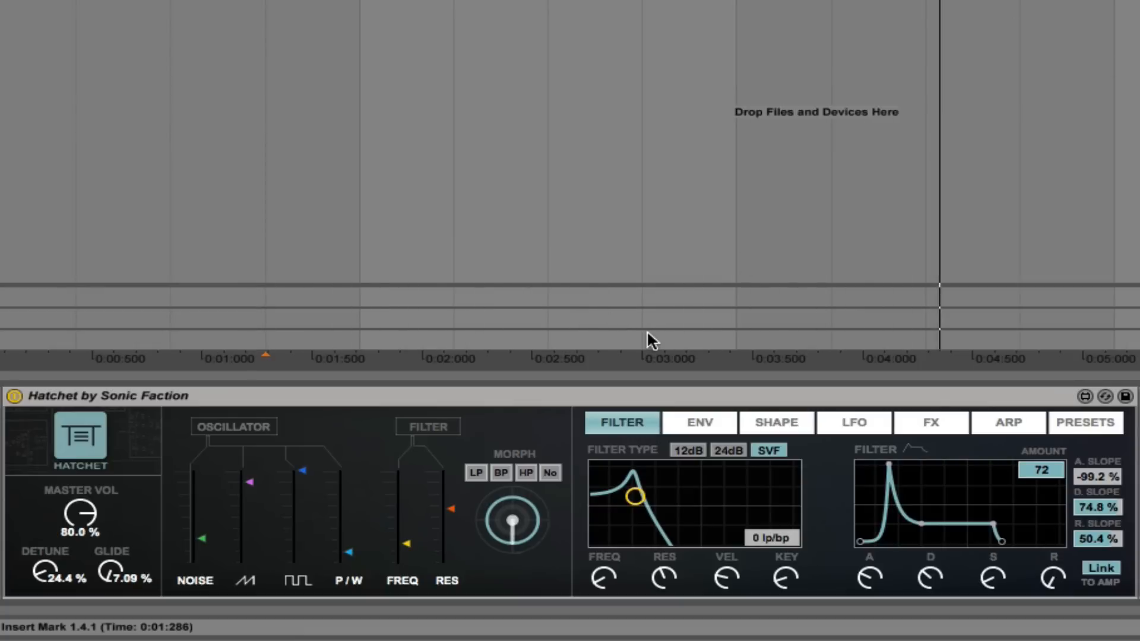
click(701, 428)
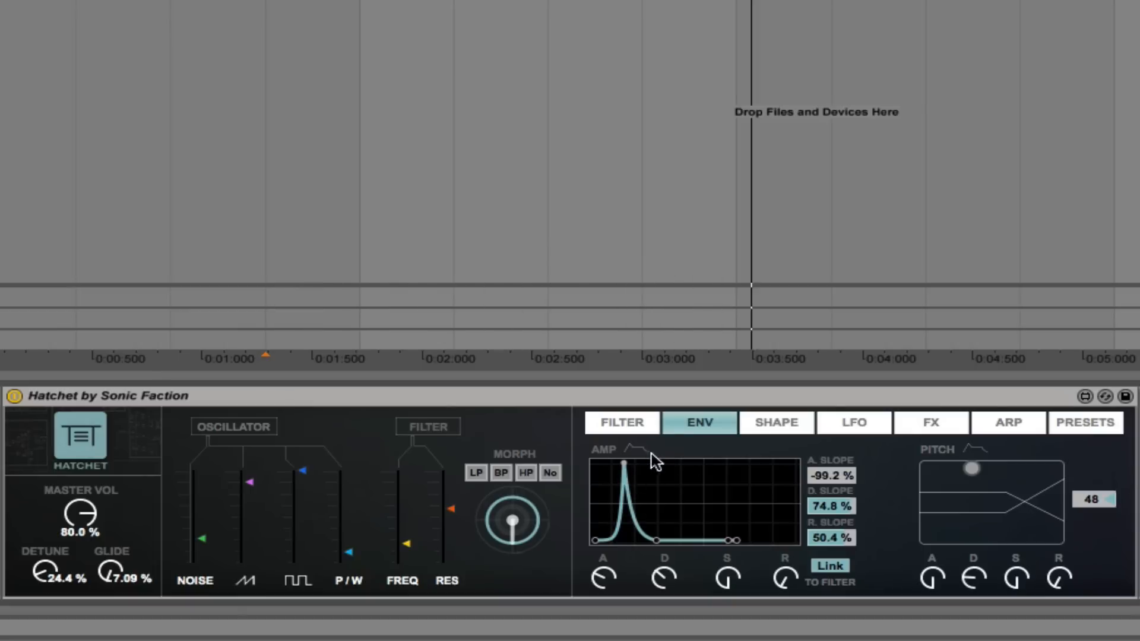
Raise the amp envelope's sustain and lengthen its decay.
drag(727, 577, 727, 539)
drag(664, 577, 663, 558)
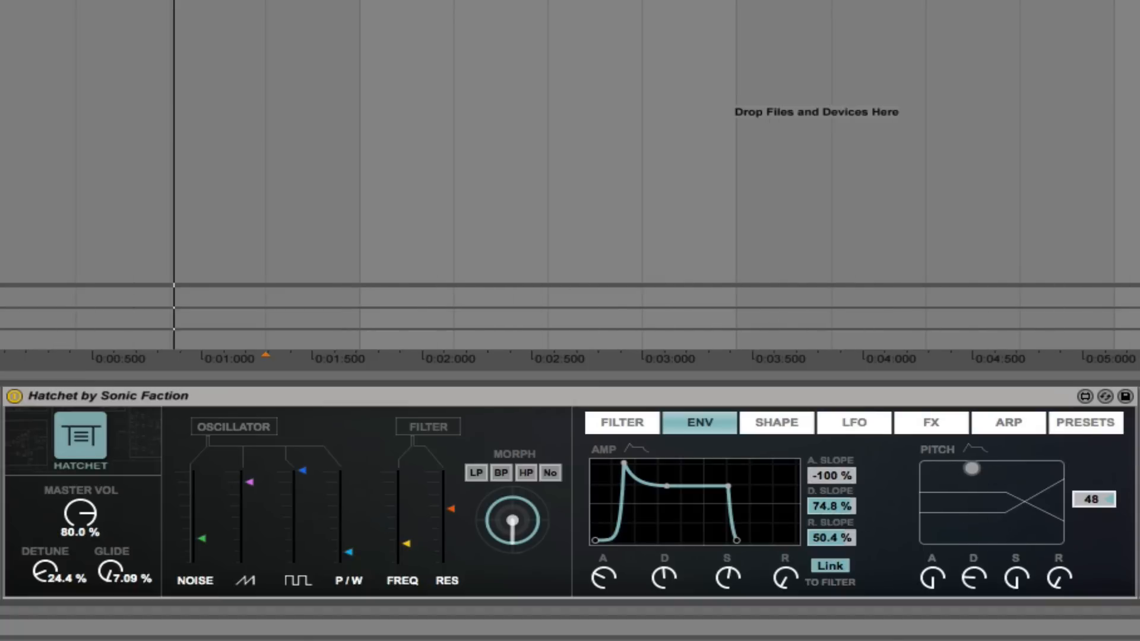
Test pitch envelope amounts of -48 and 23, raise its attack, decay and sustain, and reset the amount to 0.
click(1110, 500)
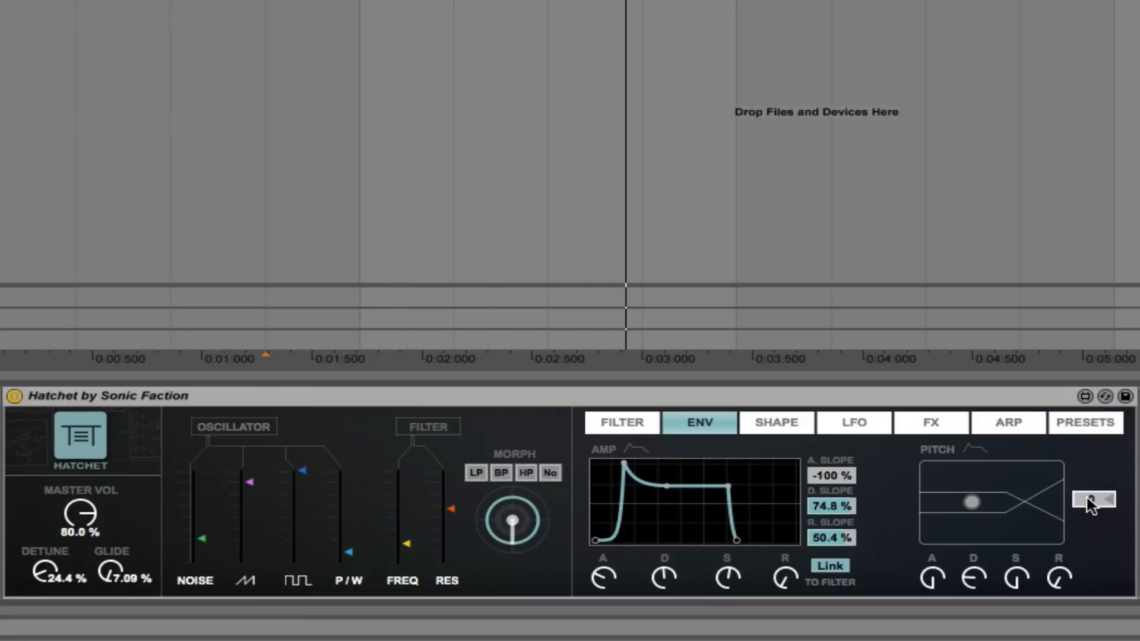
click(1110, 500)
drag(1085, 502, 1085, 570)
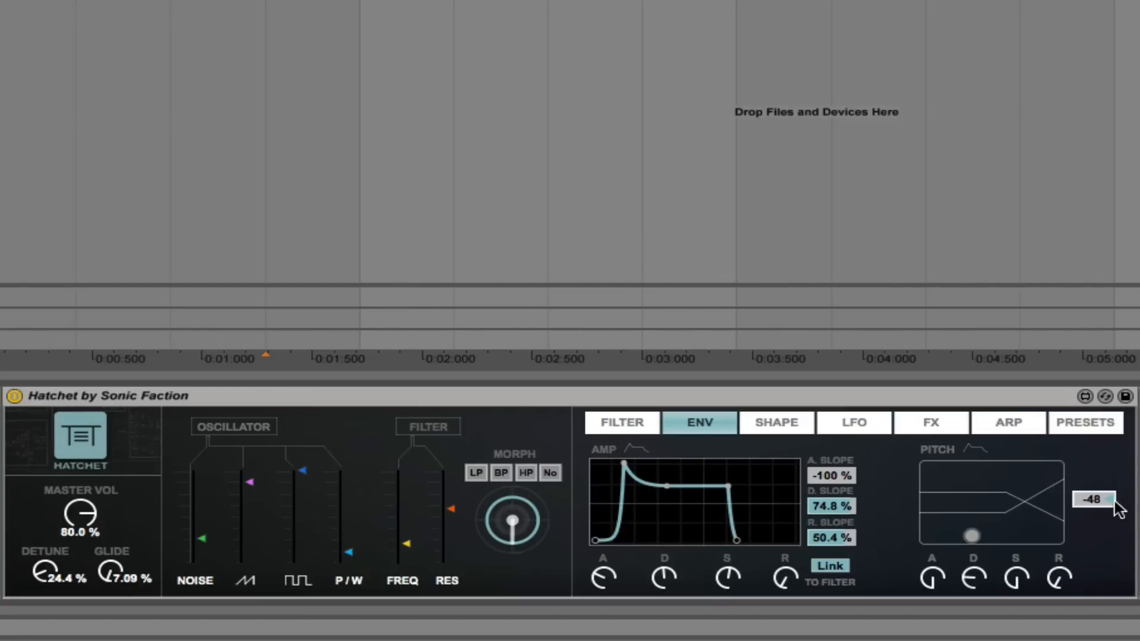
click(1111, 503)
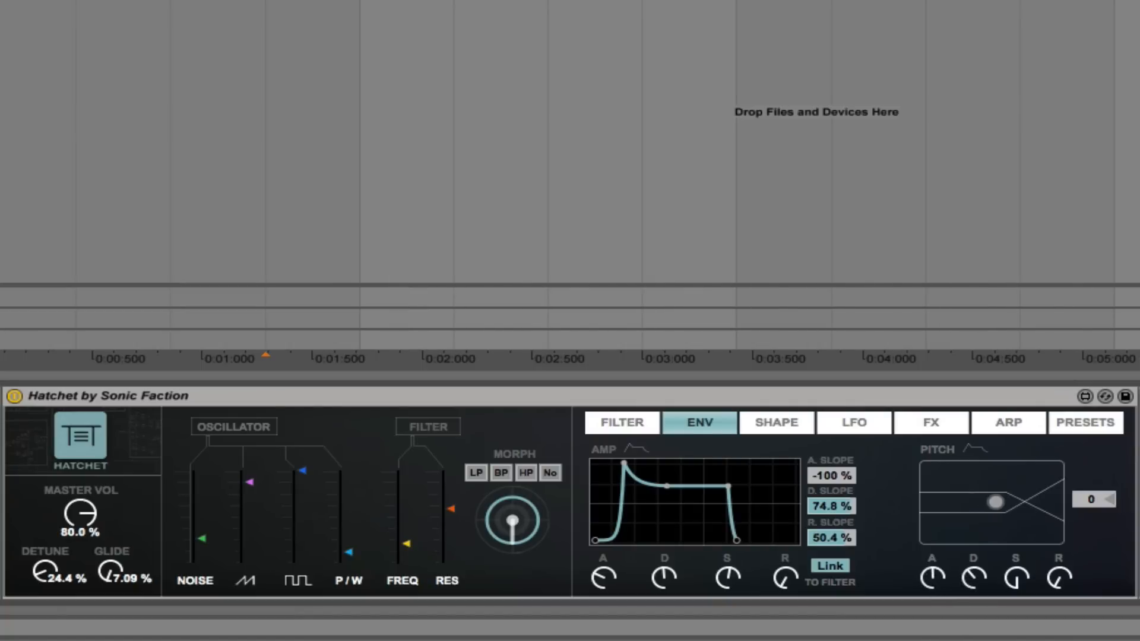
drag(1016, 577, 1017, 552)
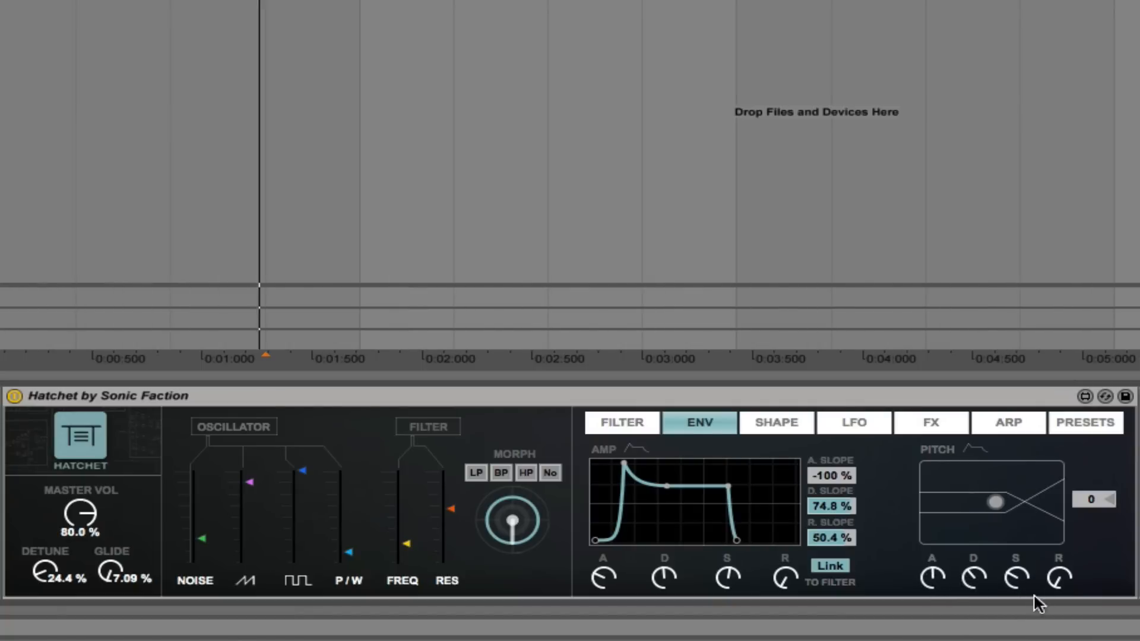
mouse_move(1091, 502)
mouse_down()
mouse_move(1091, 465)
mouse_move(1091, 479)
mouse_up()
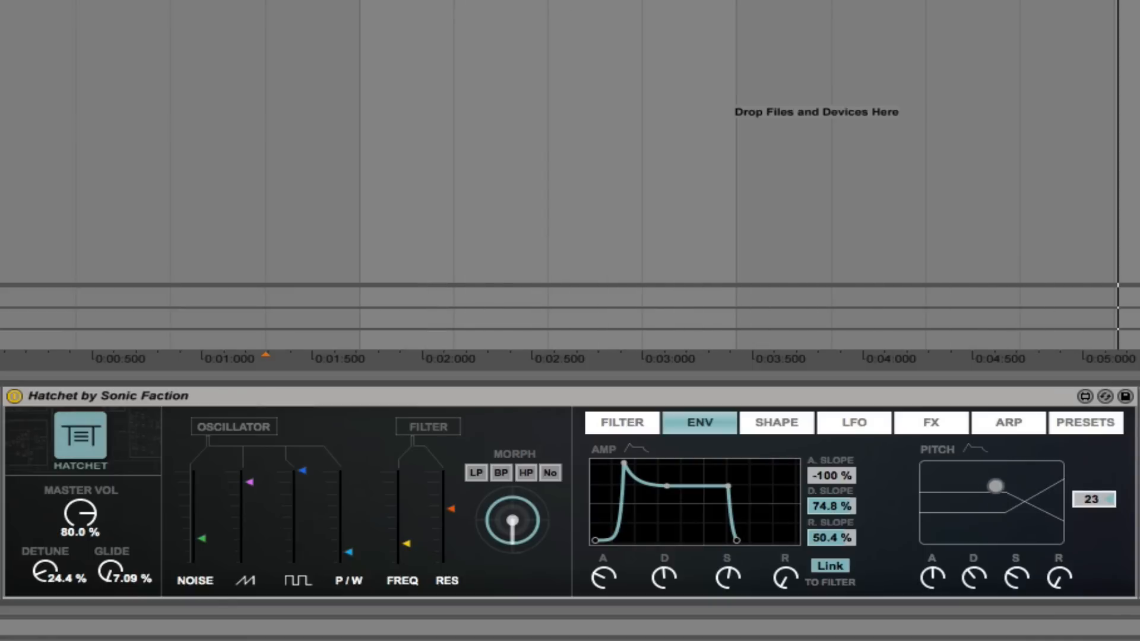
click(1109, 500)
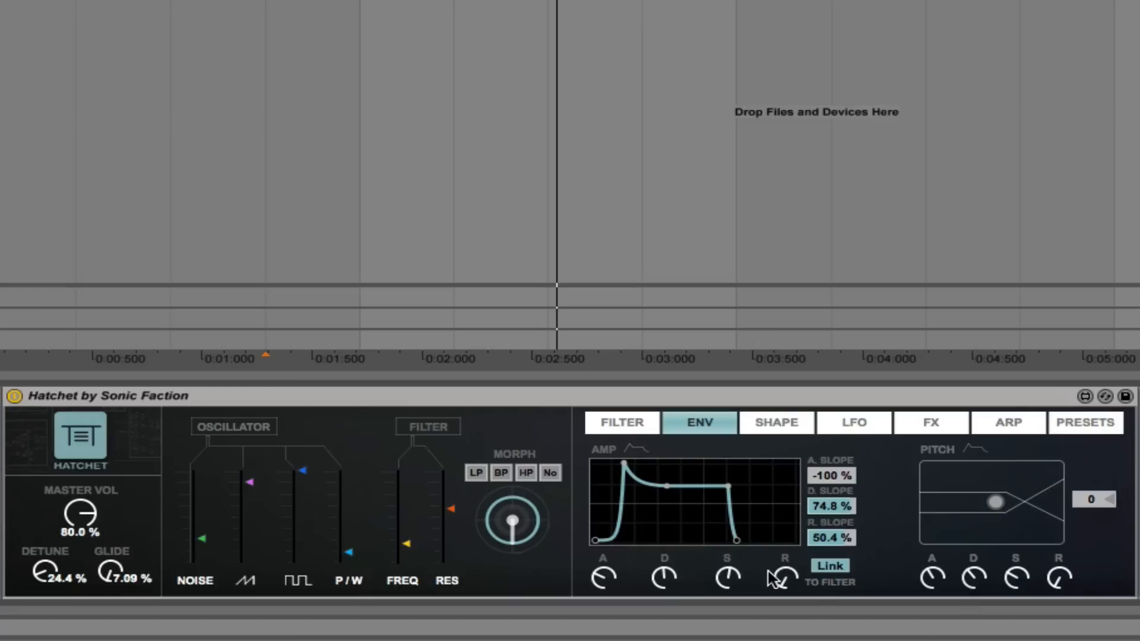
Lower the Hard shaper's amount, switch the shaper to Sine, and raise its amount to about half.
click(785, 429)
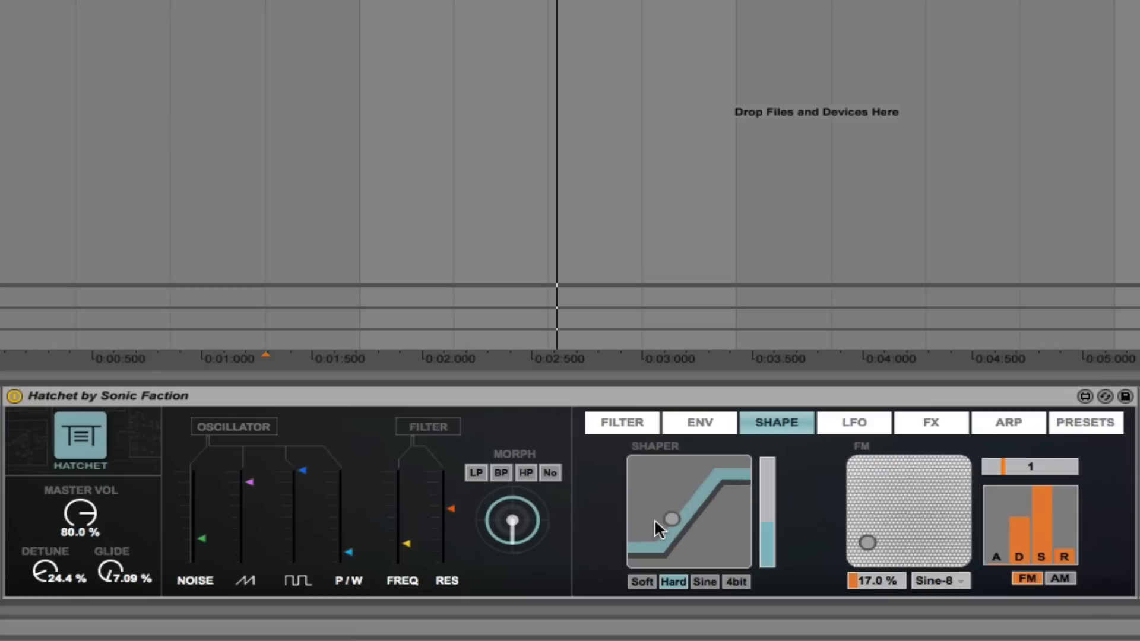
drag(766, 521, 758, 548)
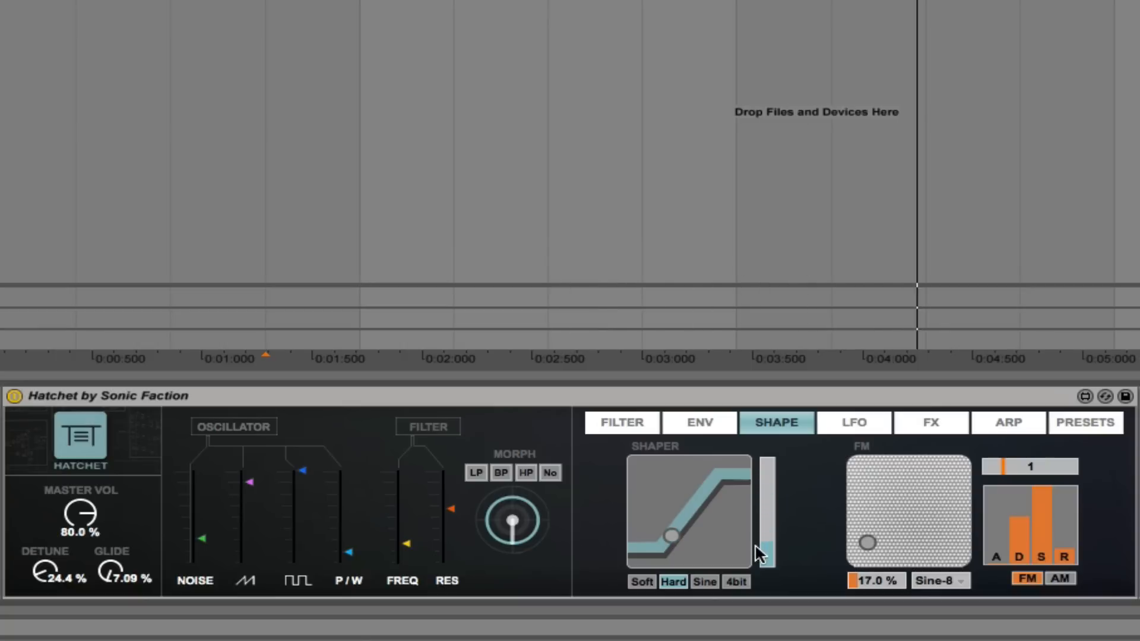
click(707, 582)
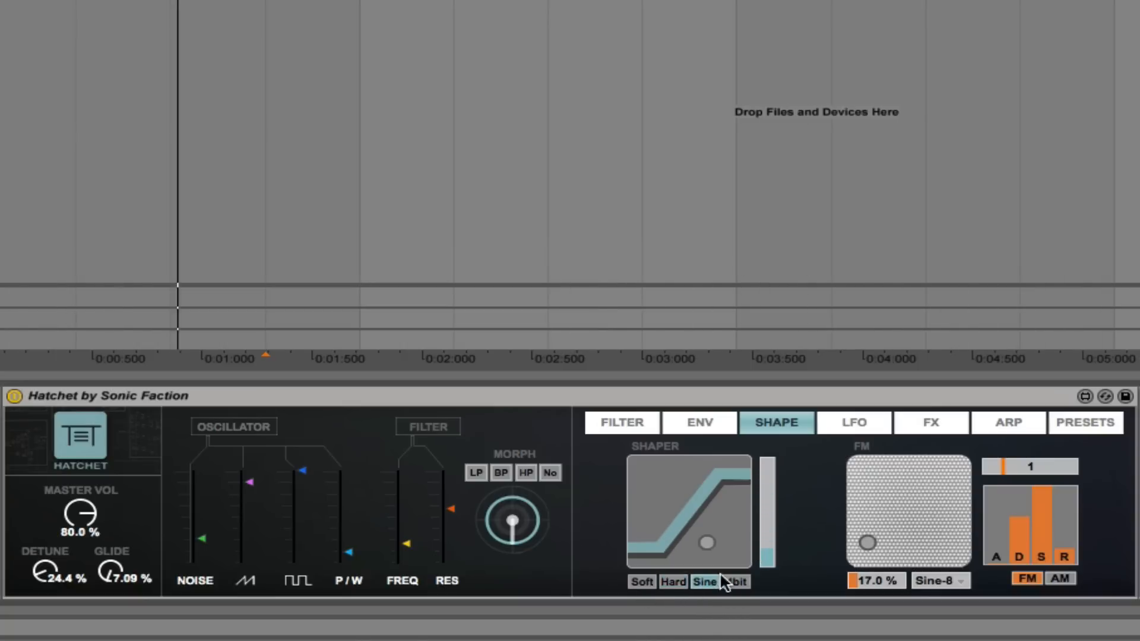
drag(761, 543, 764, 512)
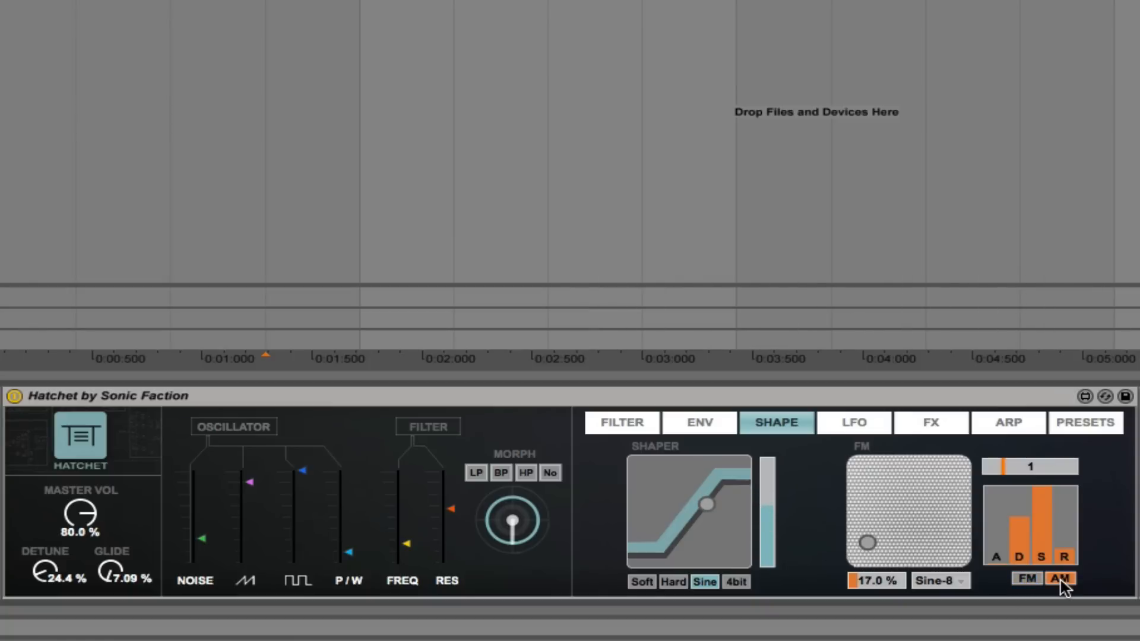
Keep the modulation in FM mode, choose the Sine waveform, and raise the FM amount to about 49.3 %.
click(1026, 579)
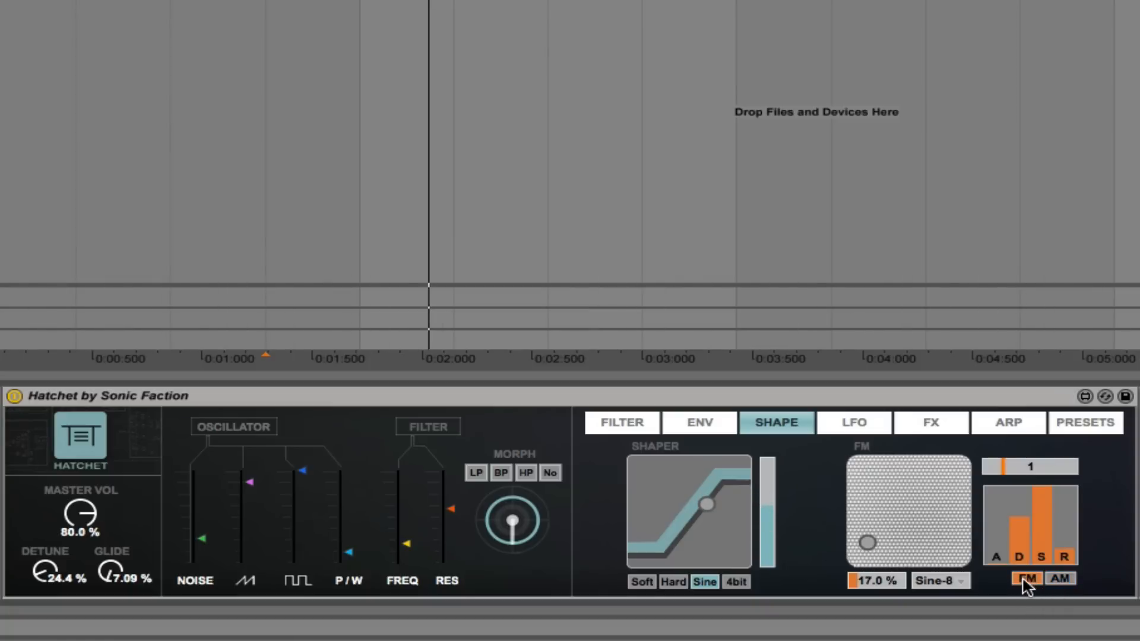
drag(877, 580, 878, 575)
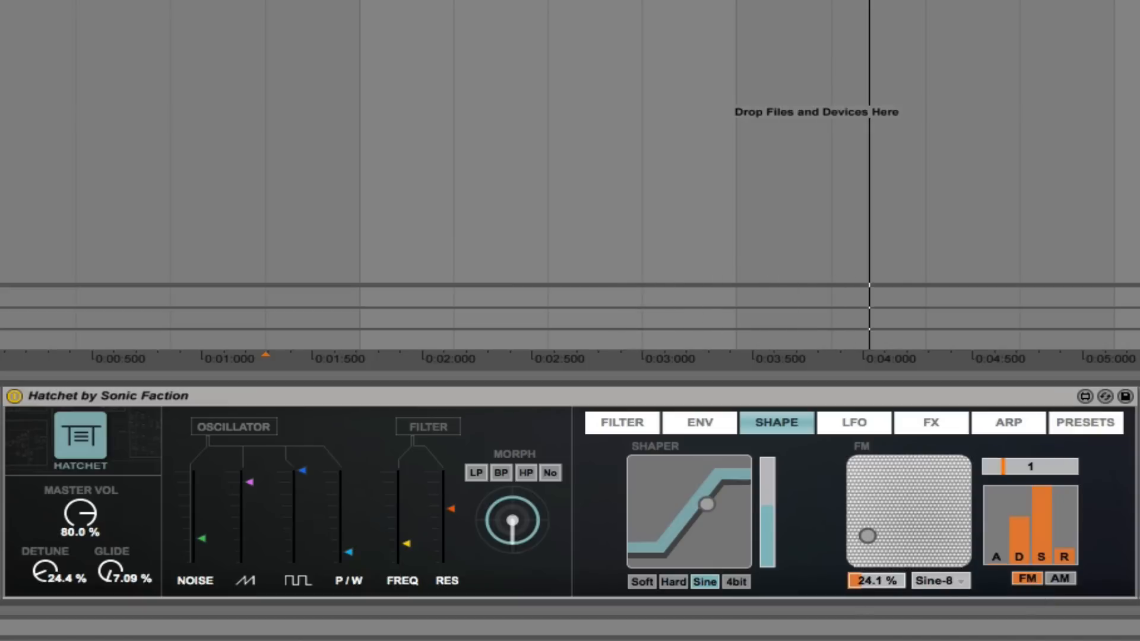
click(947, 582)
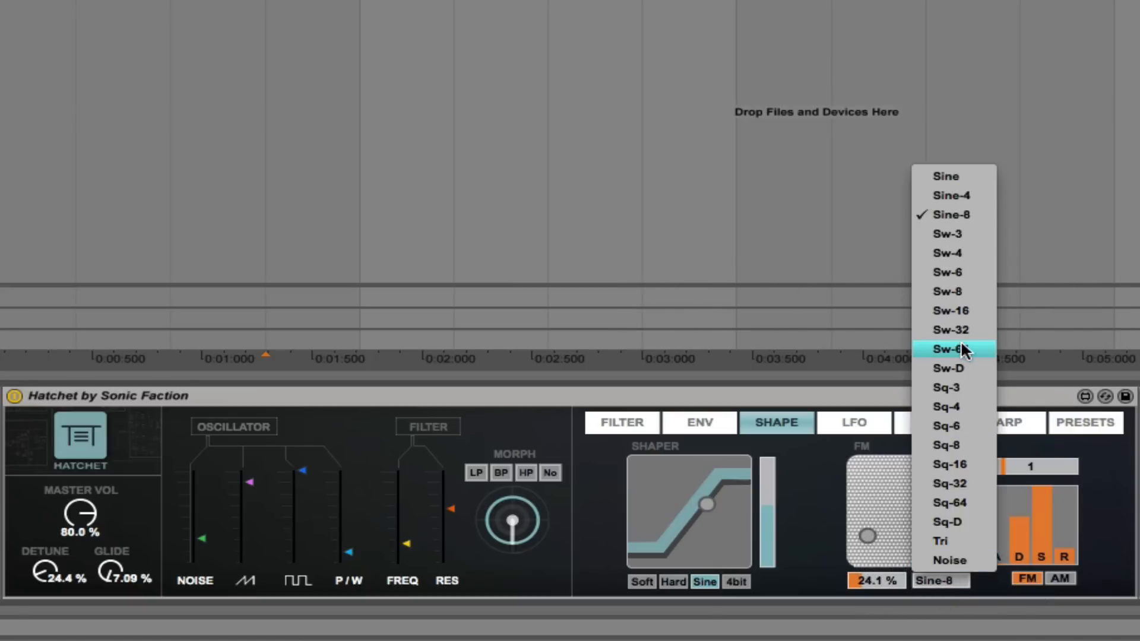
click(939, 177)
mouse_move(854, 518)
mouse_down()
mouse_move(855, 493)
mouse_move(857, 510)
mouse_up()
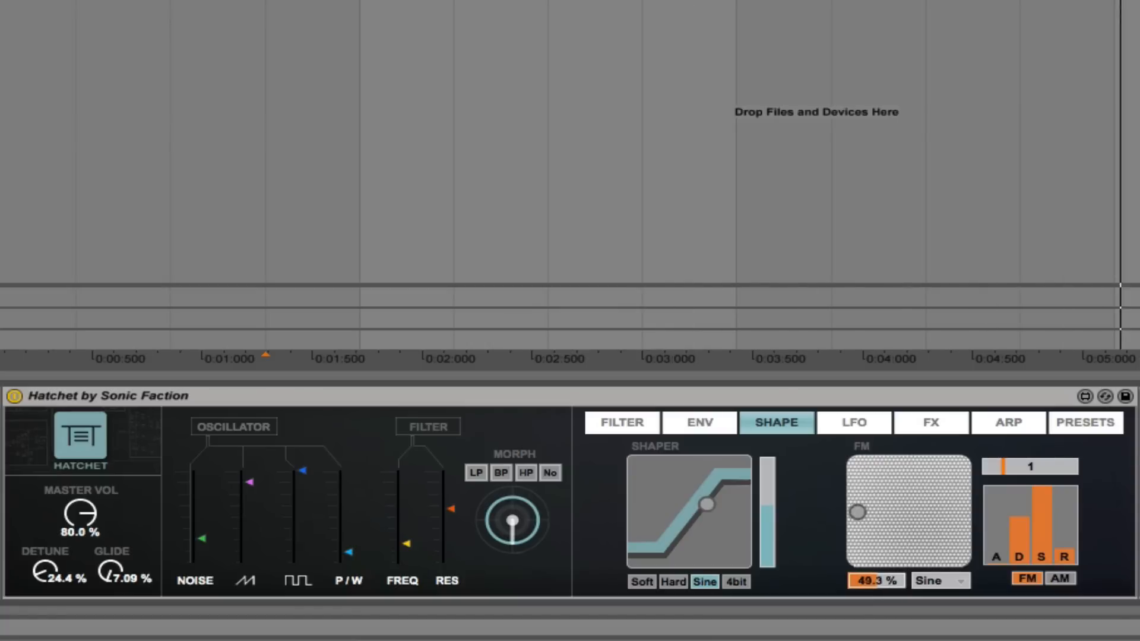
Raise the FM envelope's attack, set the FM multiplier to 3, and adjust the FM amount to 39.0 %.
drag(995, 553, 991, 518)
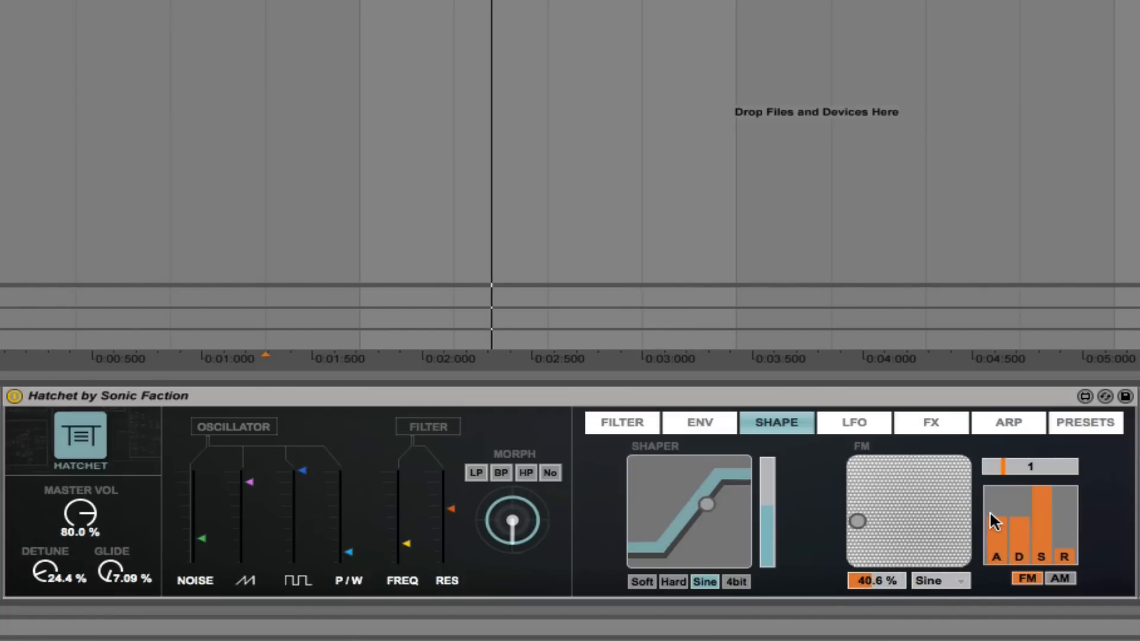
drag(864, 579, 864, 558)
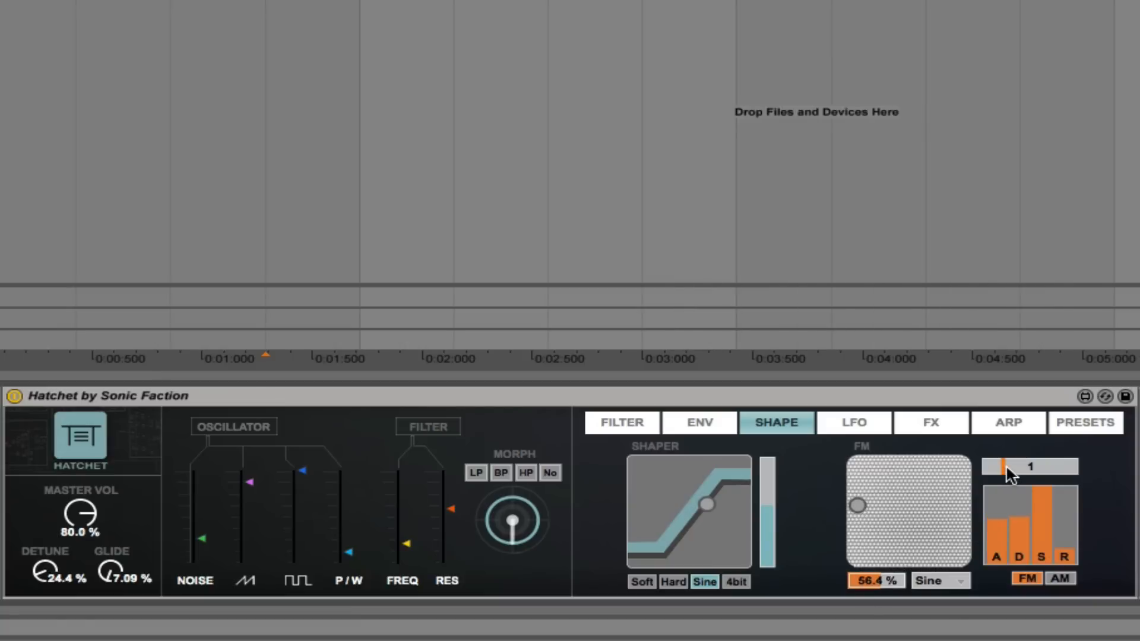
mouse_move(1006, 464)
mouse_down()
mouse_move(1006, 431)
mouse_move(1006, 453)
mouse_up()
drag(864, 582, 864, 585)
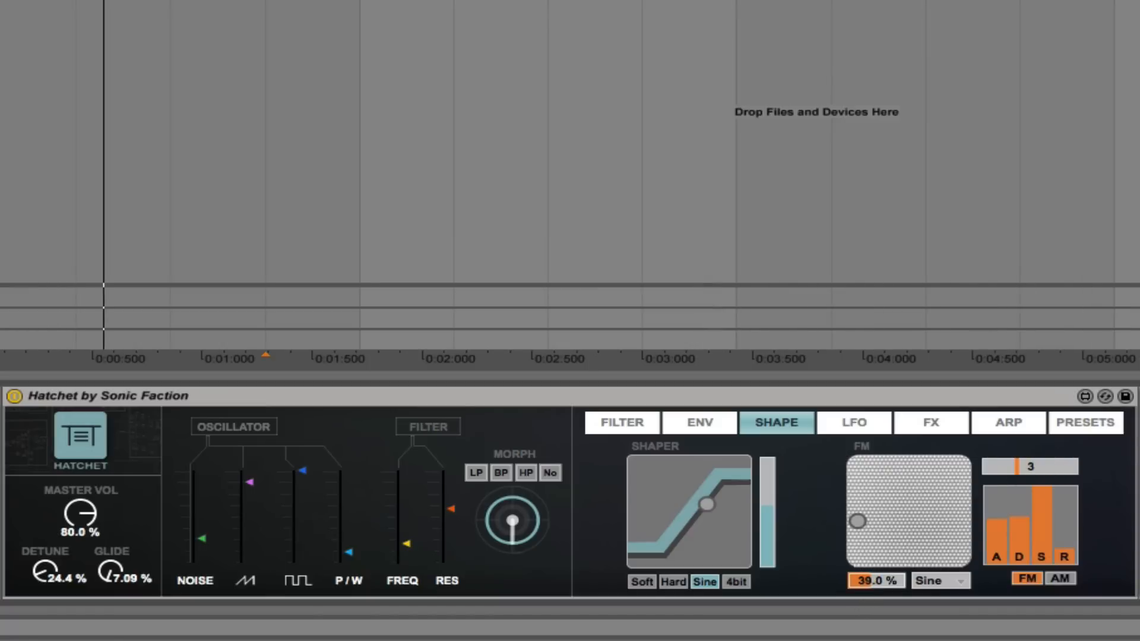
Load the factory lead preset Morphology.
click(853, 427)
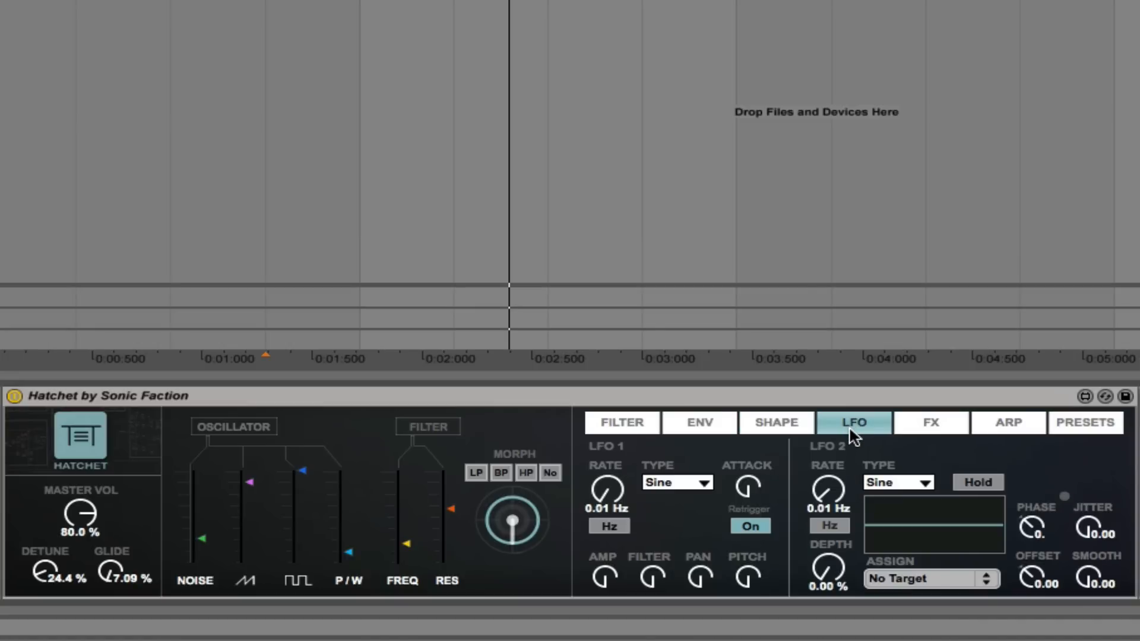
click(1079, 425)
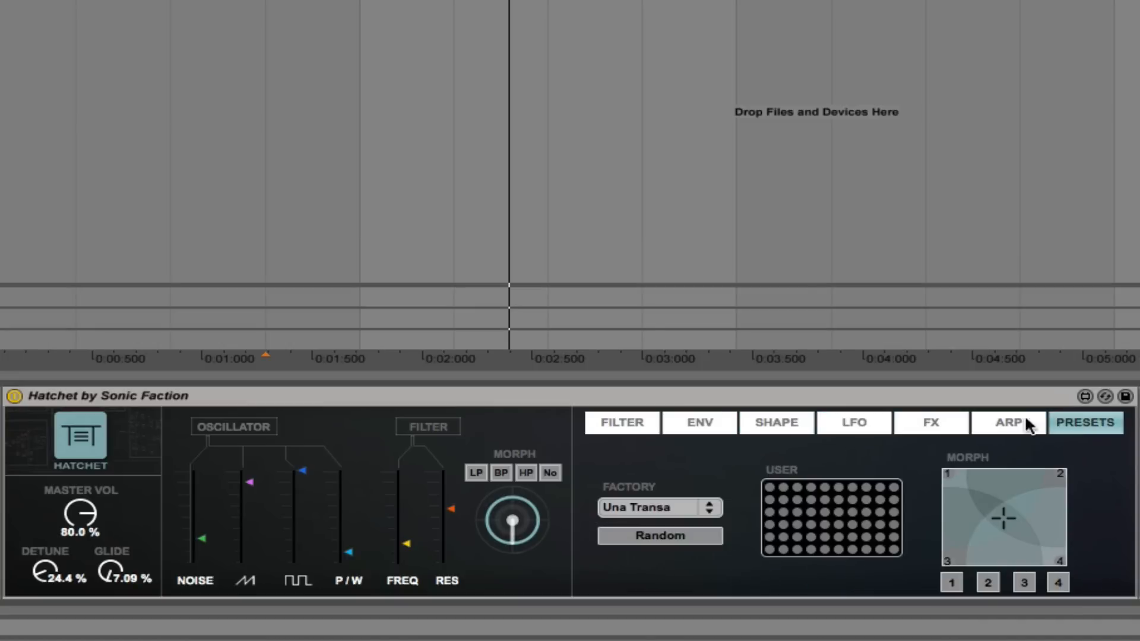
click(663, 512)
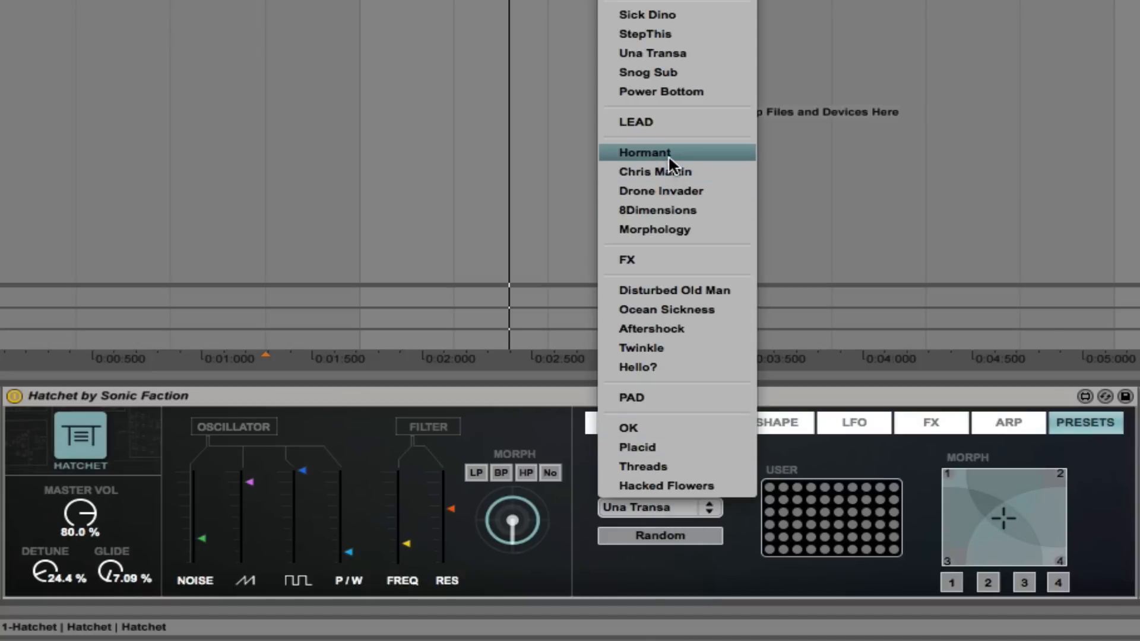
click(675, 230)
click(641, 537)
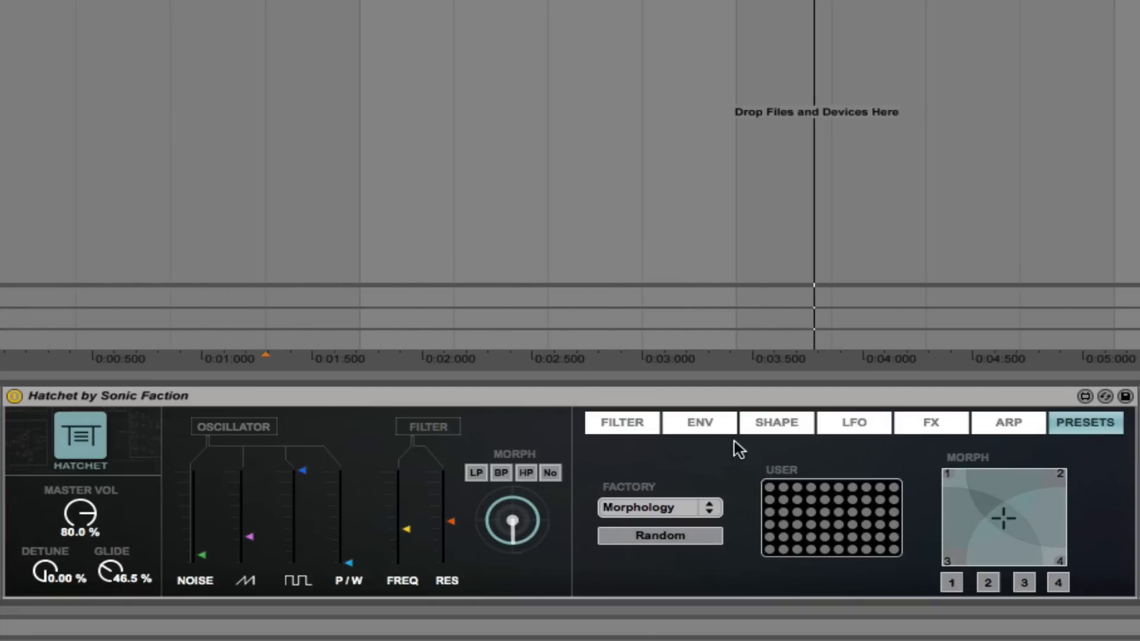
Review the preset's filter settings and switch the arpeggiator on.
click(633, 426)
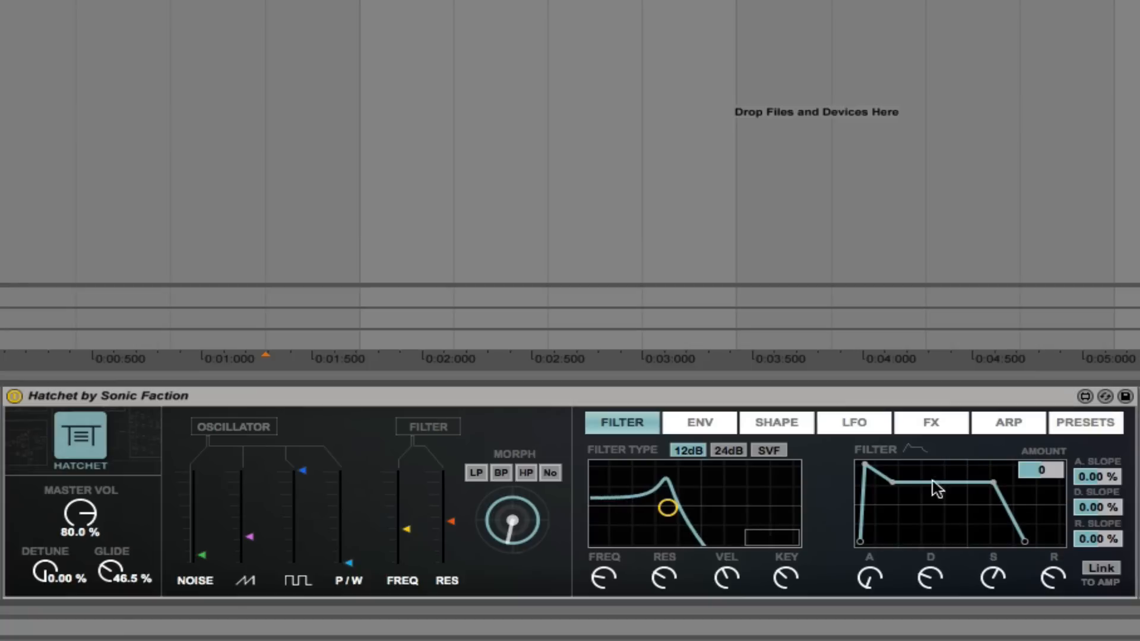
click(1009, 427)
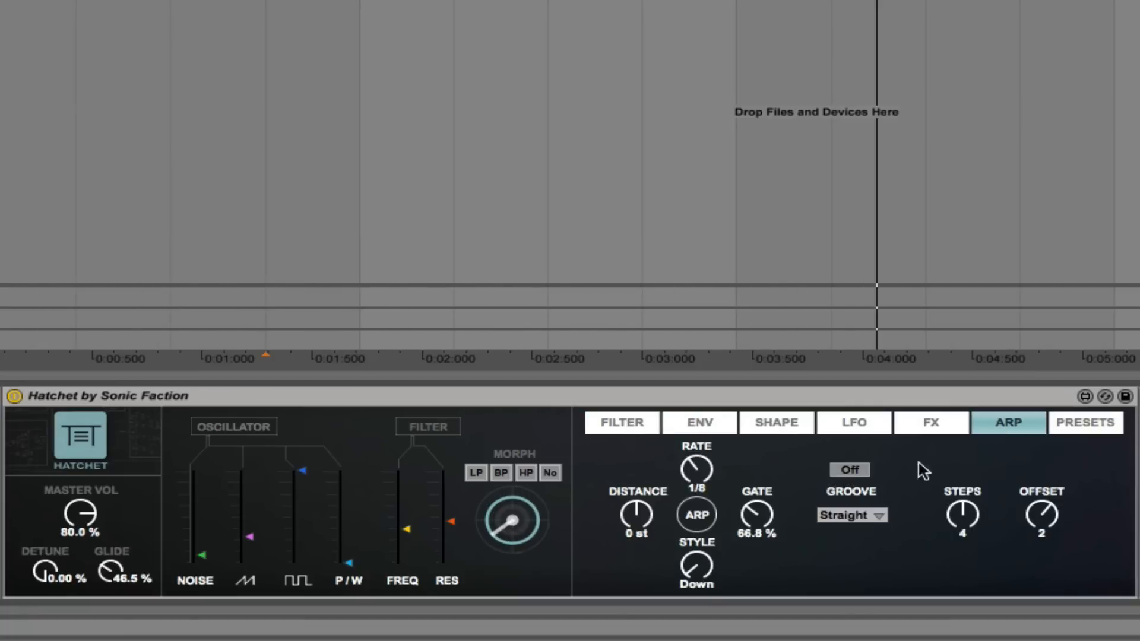
click(844, 471)
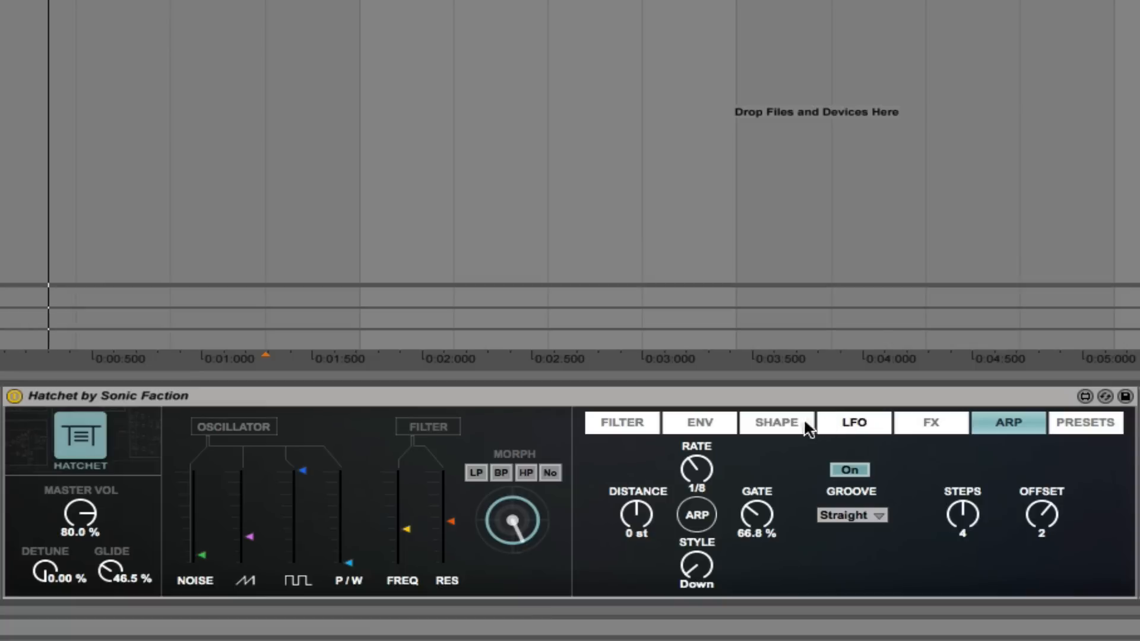
Change LFO 2, which drives the filter morph, to a Triangle wave with a rate of 0.22 Hz.
click(772, 424)
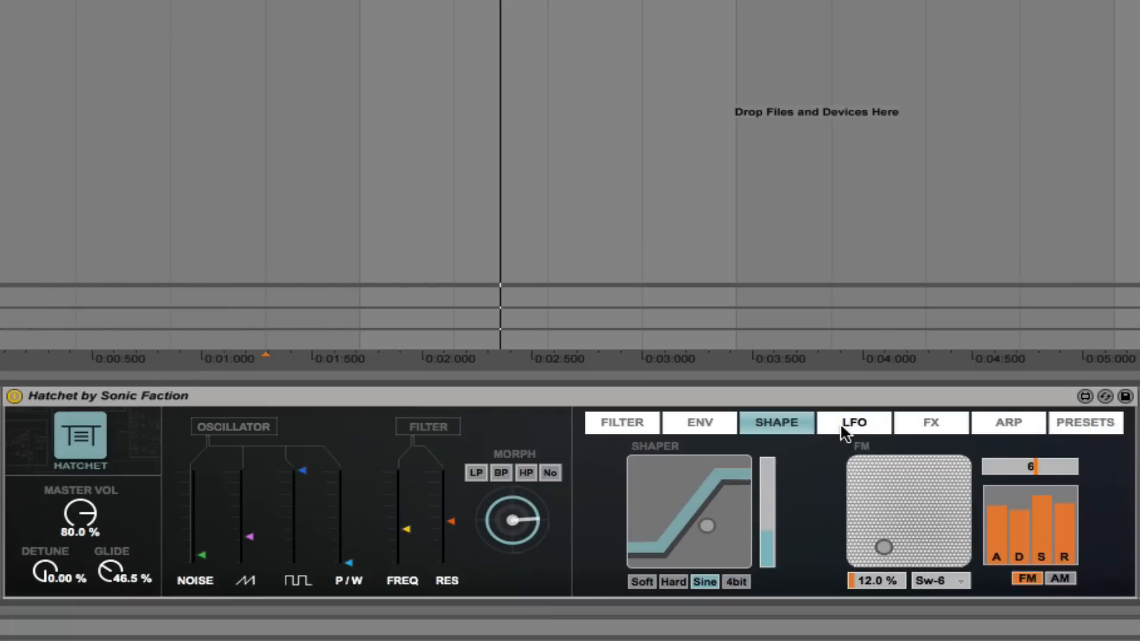
click(858, 425)
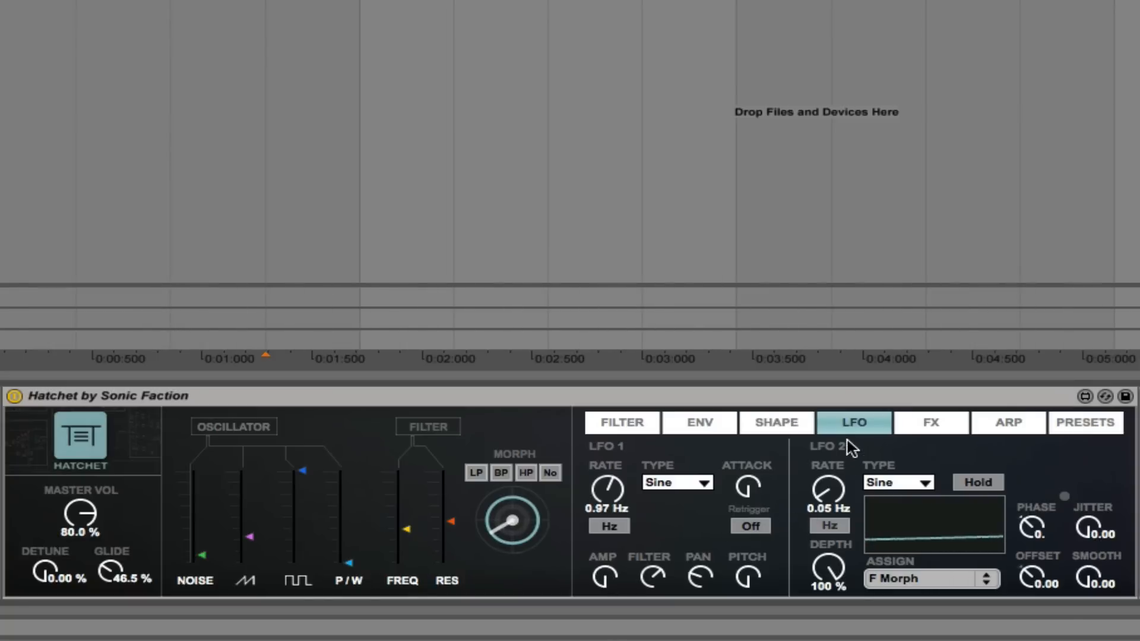
mouse_move(830, 494)
mouse_down()
mouse_move(830, 464)
mouse_move(831, 474)
mouse_up()
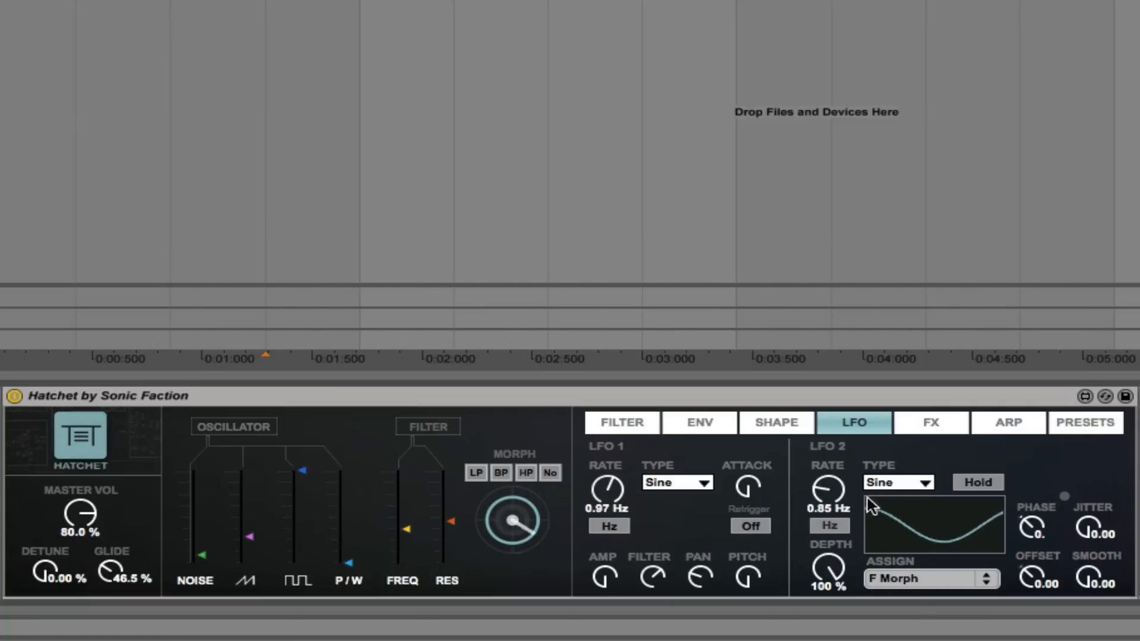
click(912, 488)
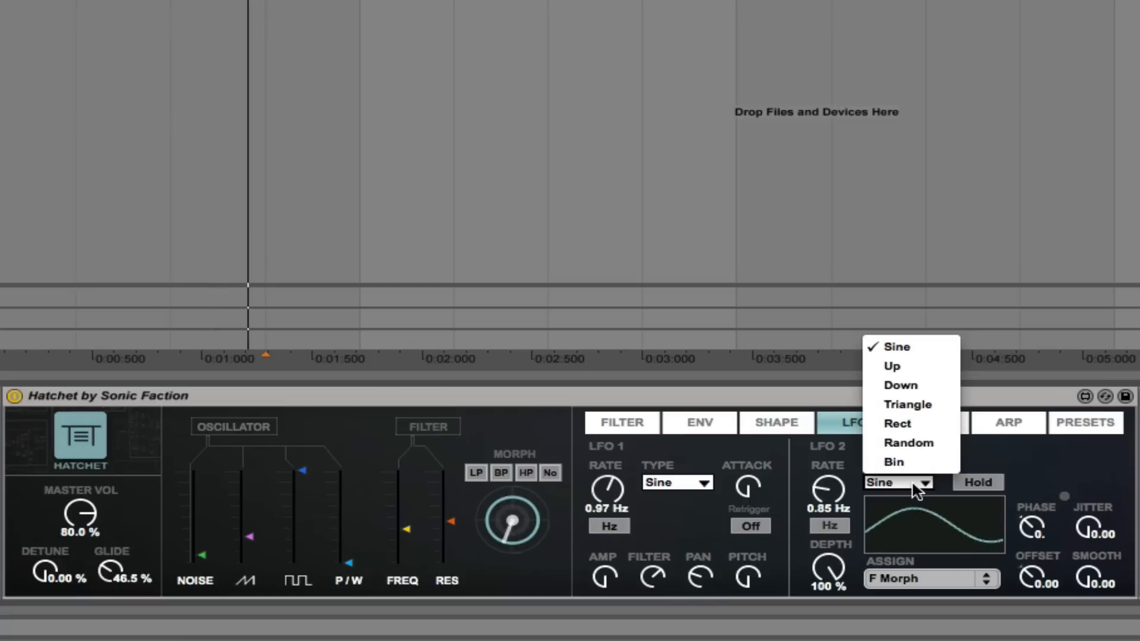
click(907, 401)
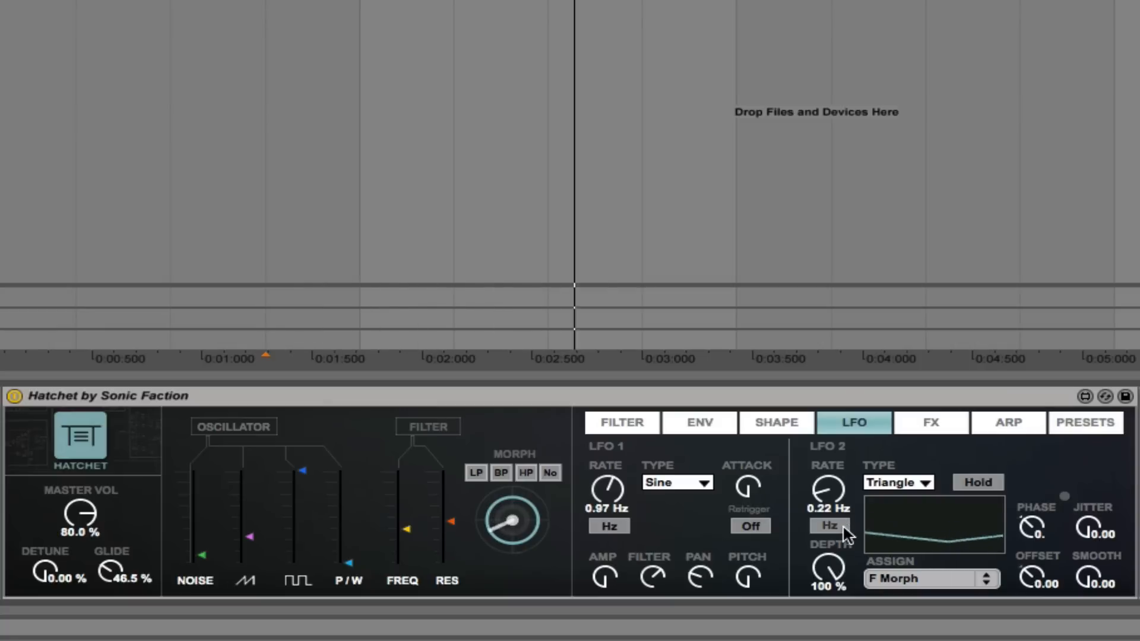
Set the saturator to 14.2 % with the Wave curve and a frequency of 144 Hz.
click(931, 422)
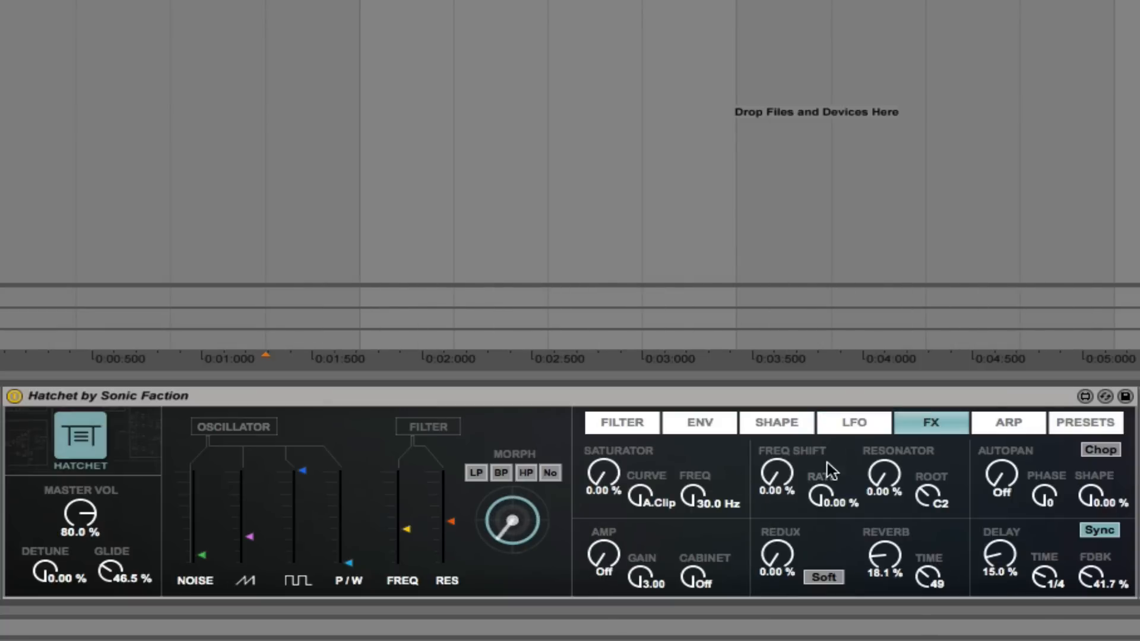
drag(604, 474, 605, 463)
drag(646, 500, 646, 489)
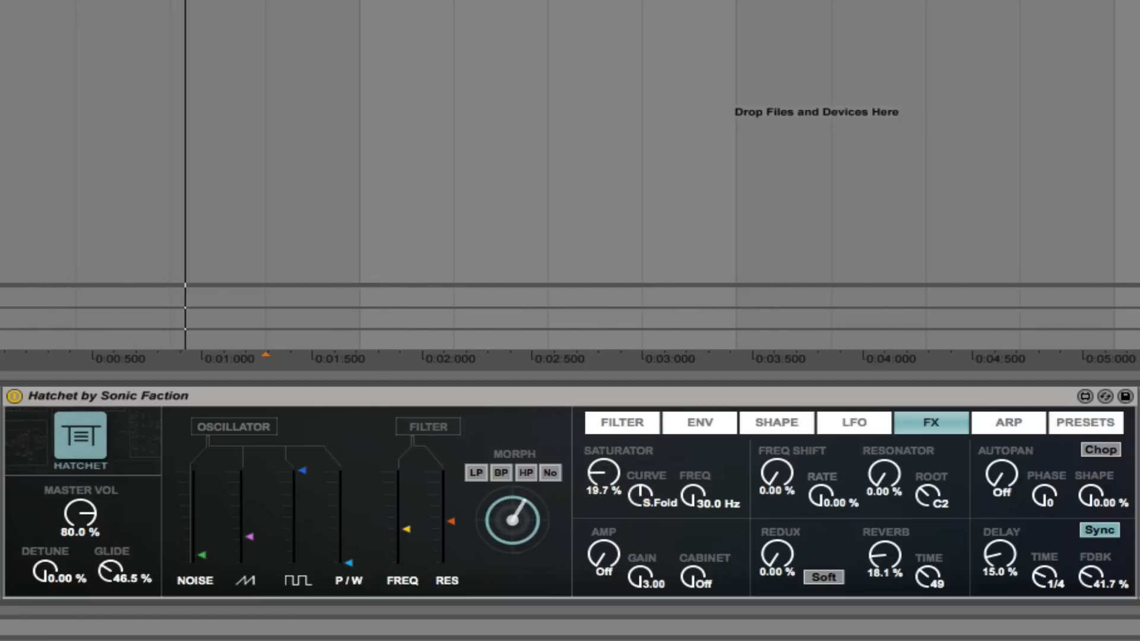
drag(636, 508, 638, 504)
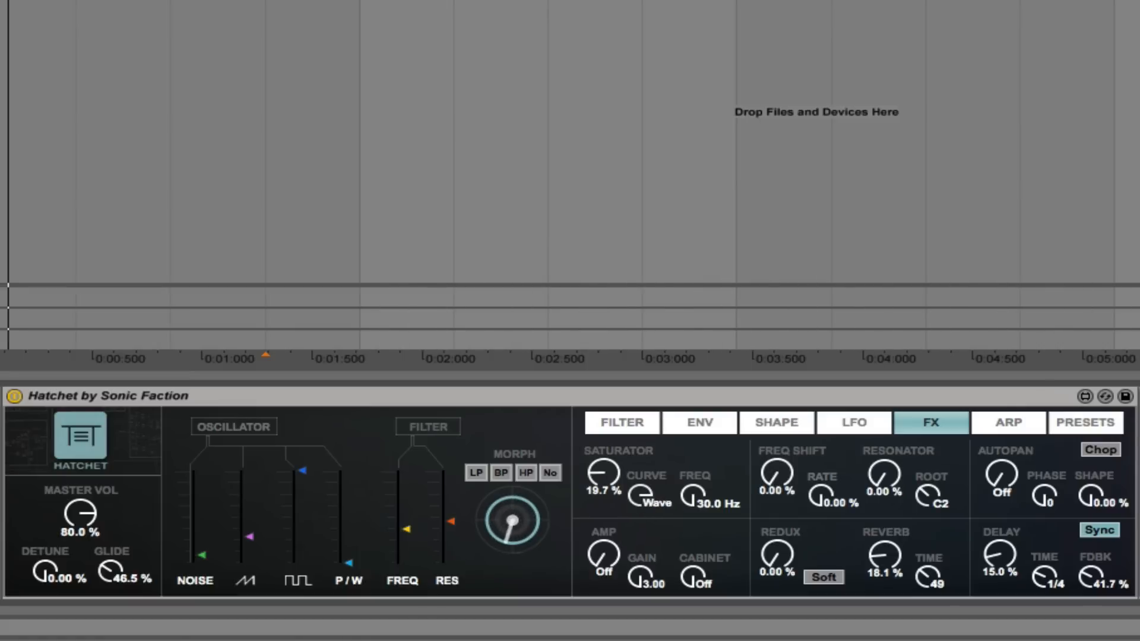
mouse_move(689, 500)
mouse_down()
mouse_move(689, 465)
mouse_move(689, 482)
mouse_up()
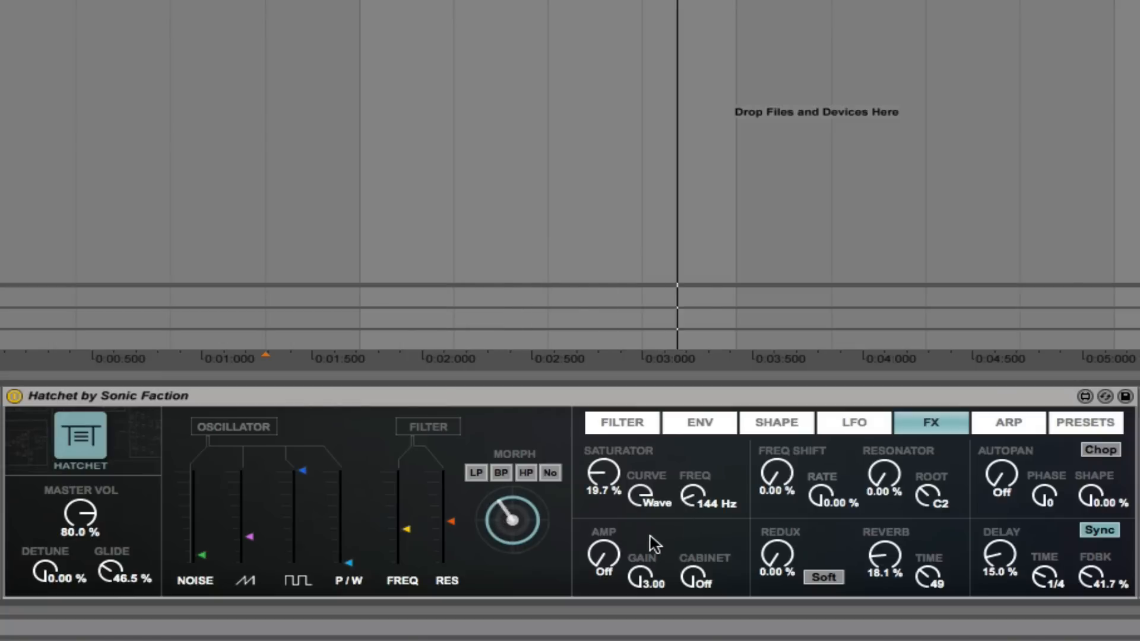
drag(601, 477, 601, 481)
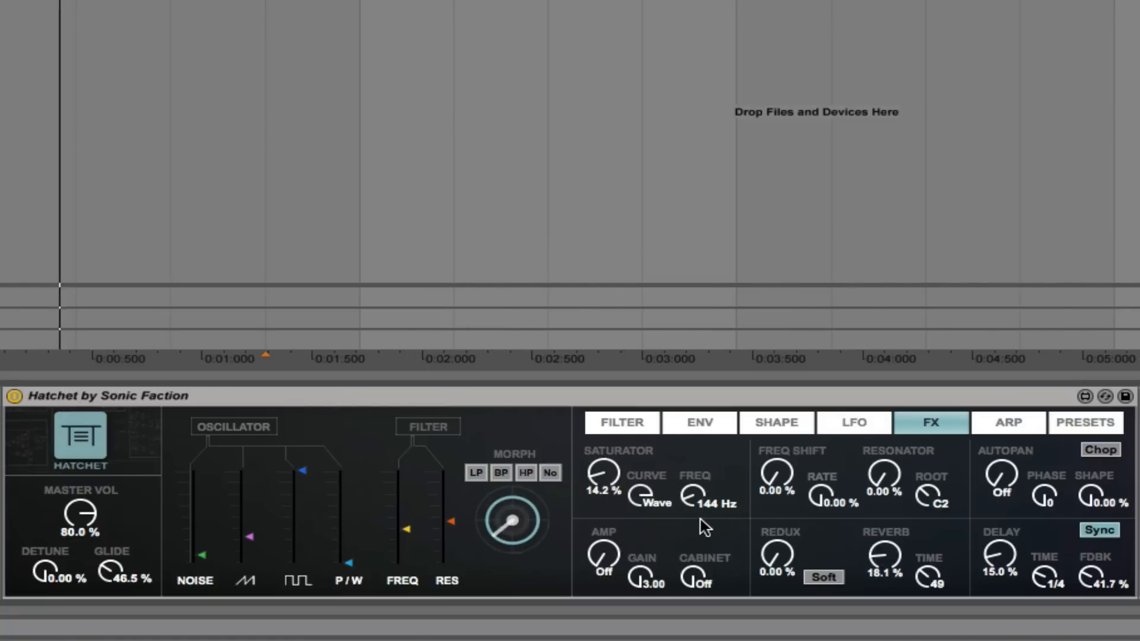
Try the frequency shifter and return it to 0 %, and set the resonator to 26.8 % with root F#2.
drag(775, 482, 775, 404)
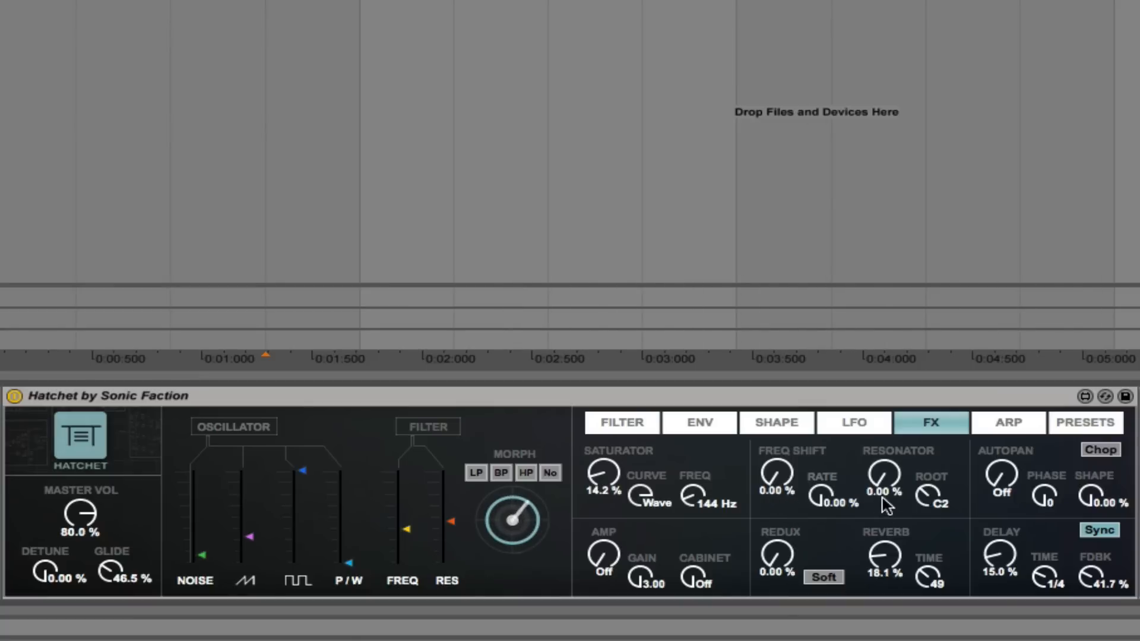
drag(885, 478, 884, 451)
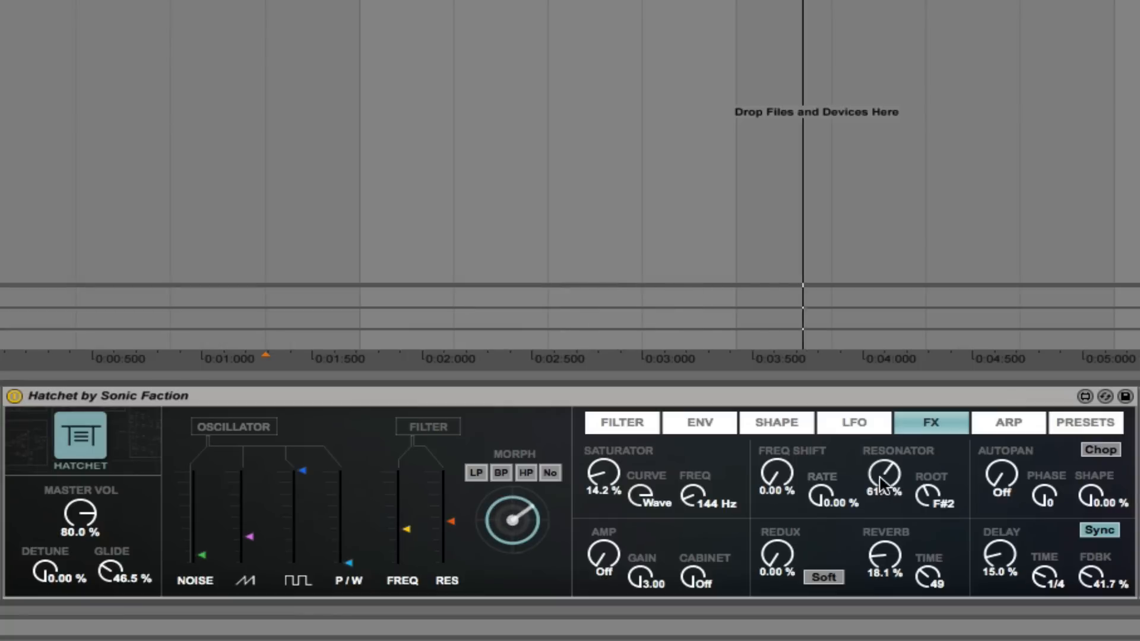
drag(880, 481, 880, 487)
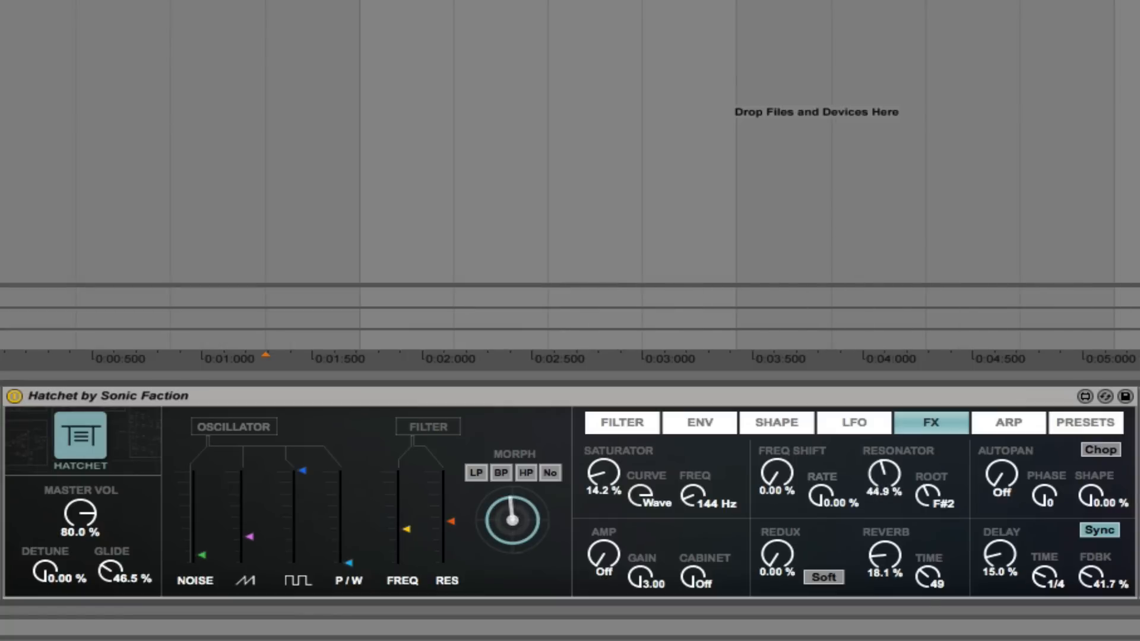
drag(884, 476, 884, 483)
drag(879, 472, 883, 486)
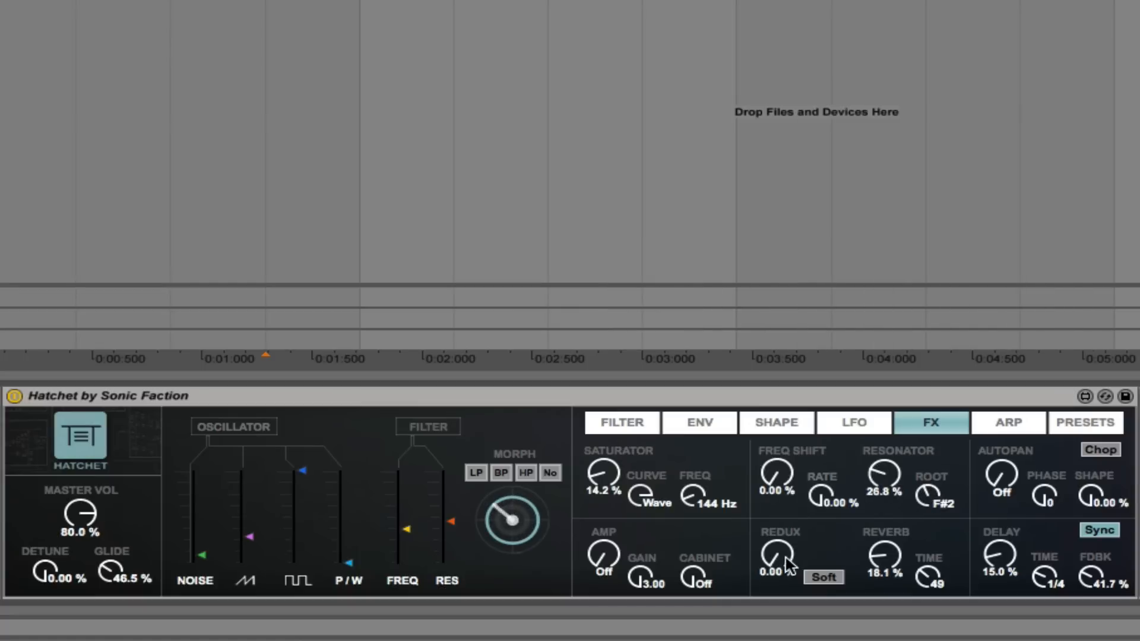
Try the Redux effect at 100 % in Soft mode and 45.7 % in Hard mode, and return it to 0 % Soft.
drag(777, 555, 777, 445)
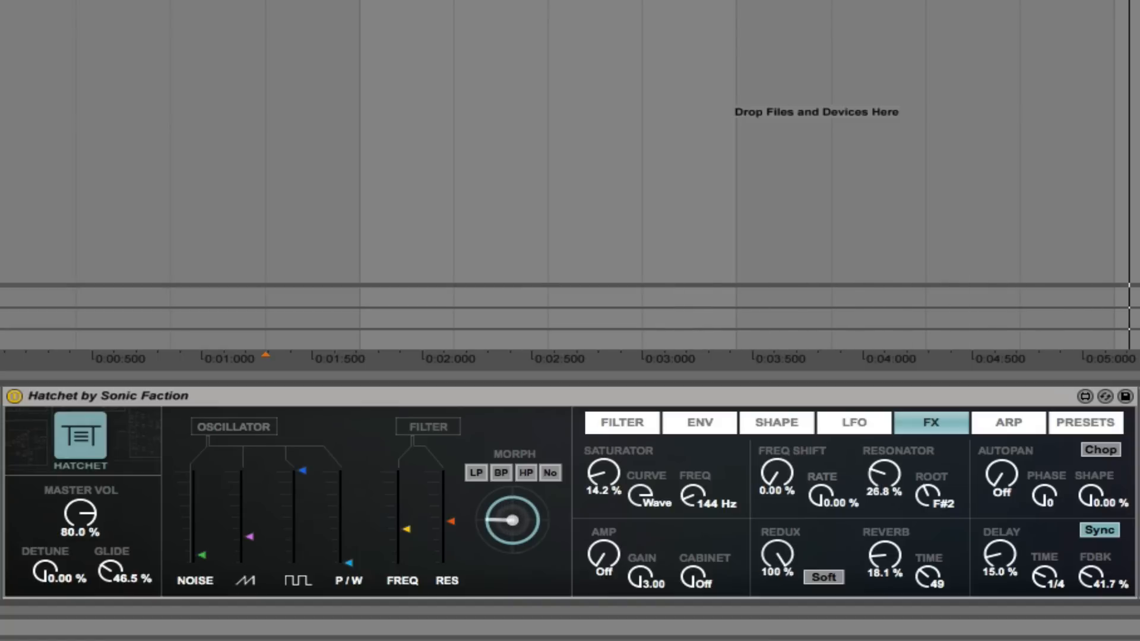
click(823, 577)
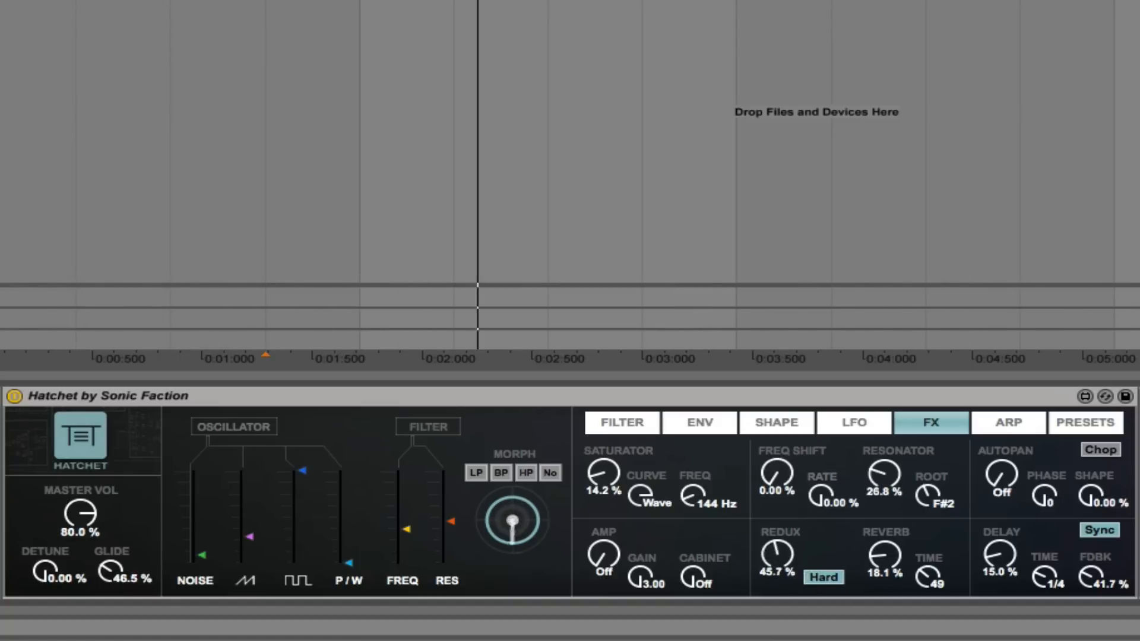
click(829, 578)
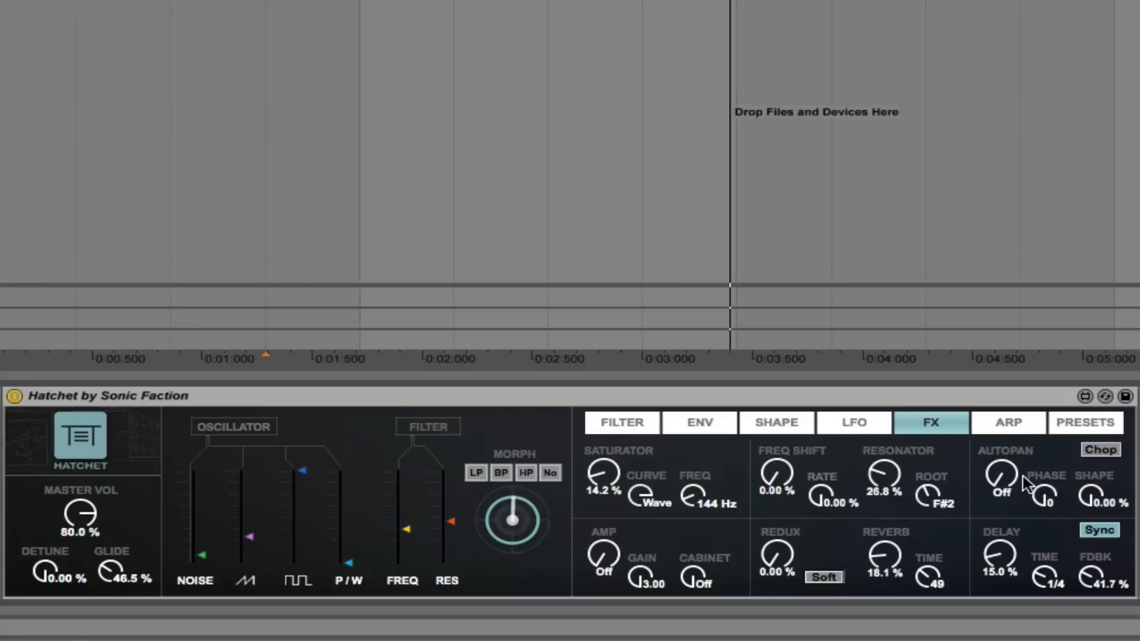
Set the arpeggiator's groove to Swing 8 and its distance to +7 st, keeping the rate at 1/8.
click(1005, 433)
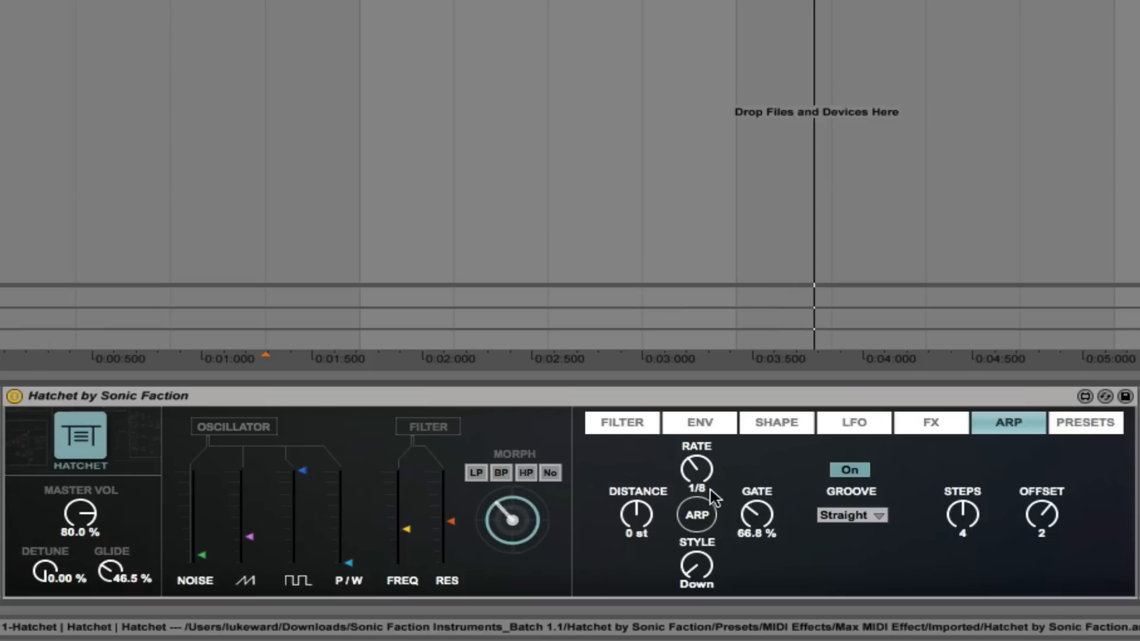
click(859, 515)
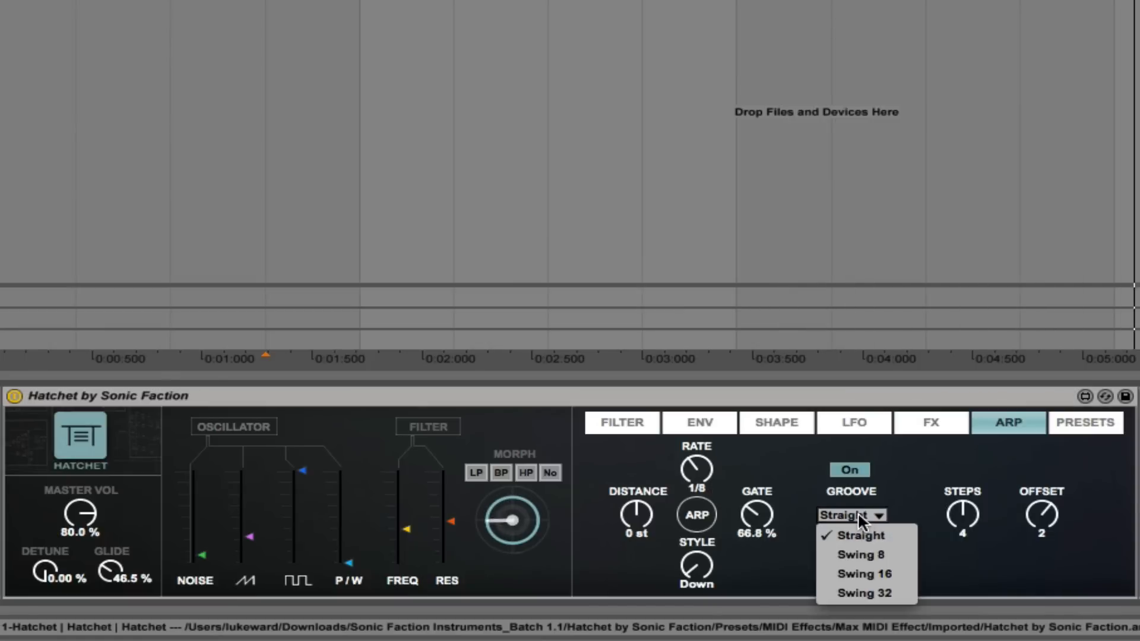
click(853, 554)
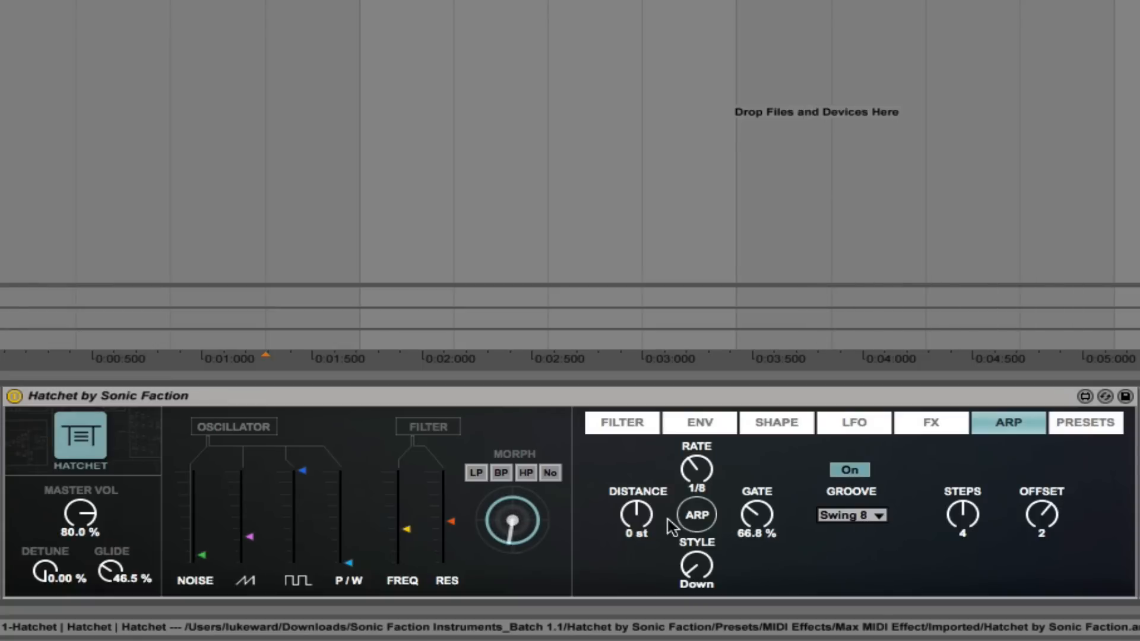
drag(615, 537, 611, 541)
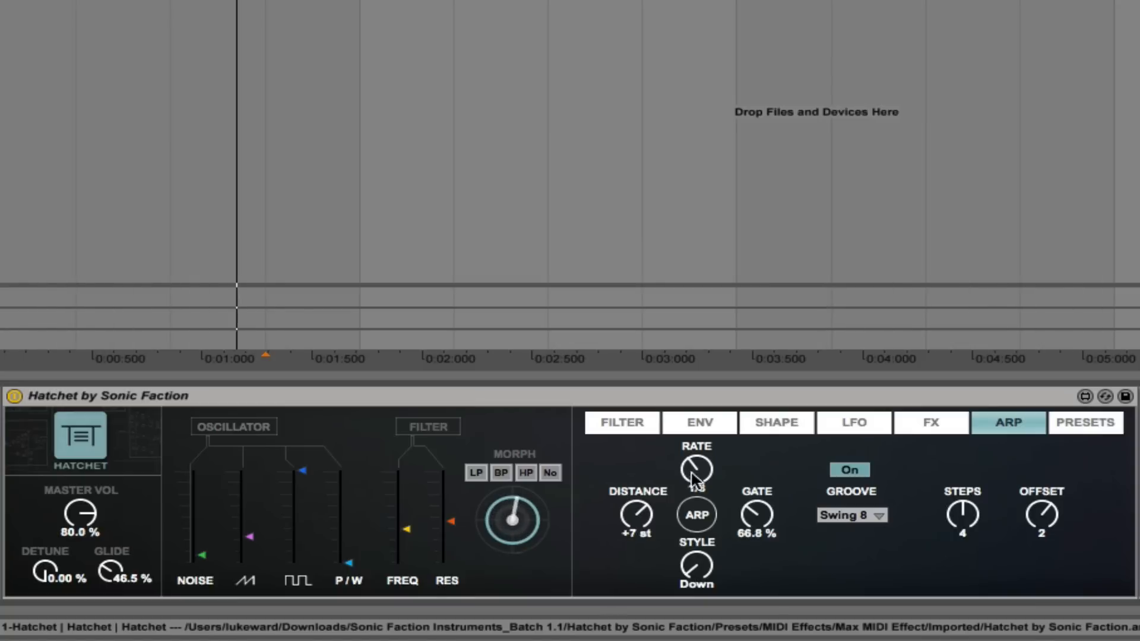
drag(691, 472, 677, 517)
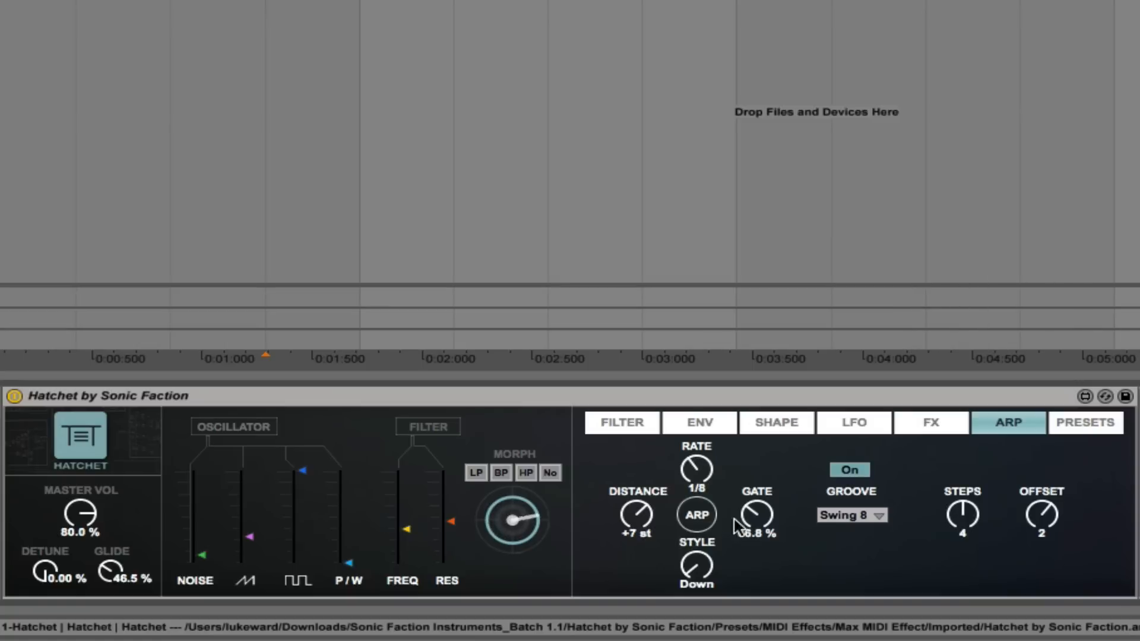
Set the arpeggiator's gate to 106 % and try the Converge style before returning it to Down.
mouse_move(761, 527)
mouse_down()
mouse_move(761, 498)
mouse_move(757, 539)
mouse_move(757, 516)
mouse_up()
drag(695, 571, 635, 571)
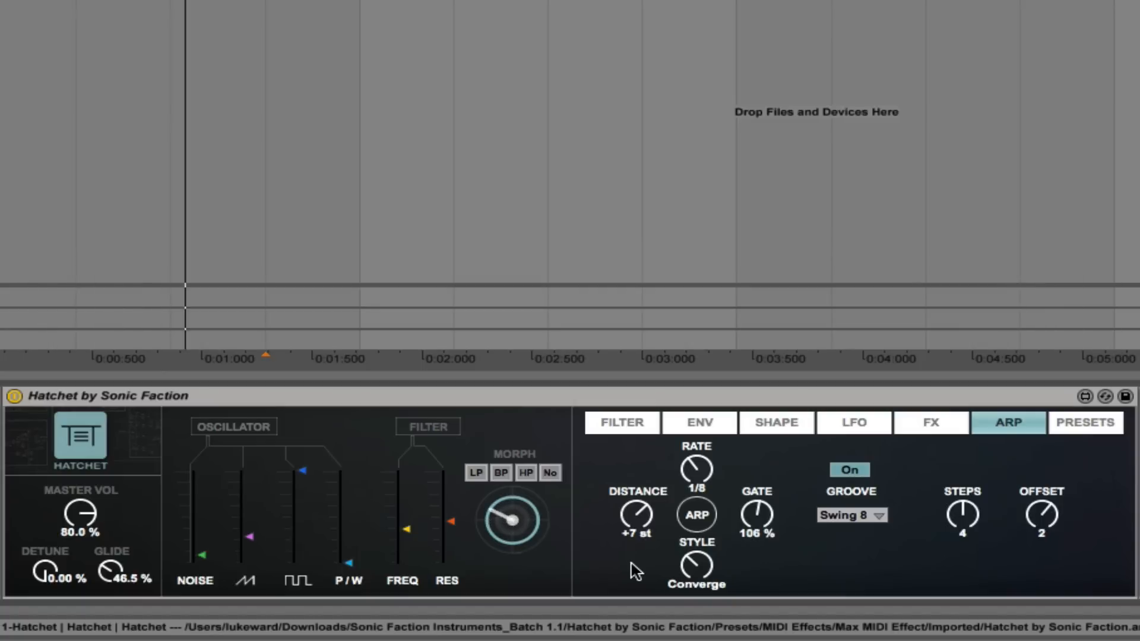
drag(636, 571, 698, 581)
Set the arpeggiator's steps to 3 and its offset to 0.
key(Down)
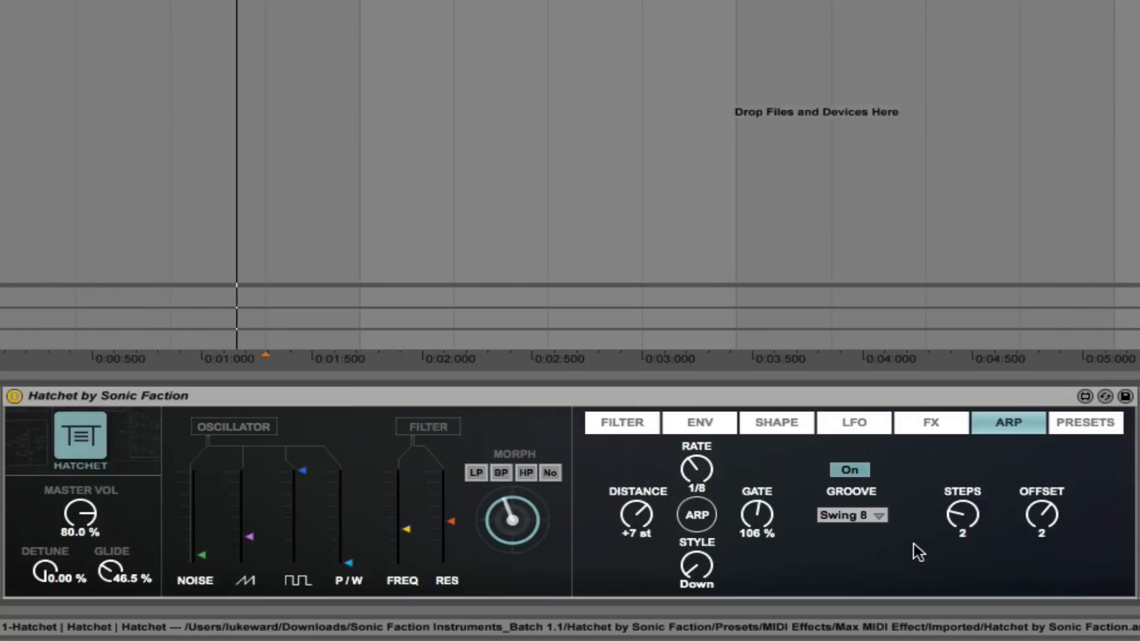
drag(1040, 525, 985, 537)
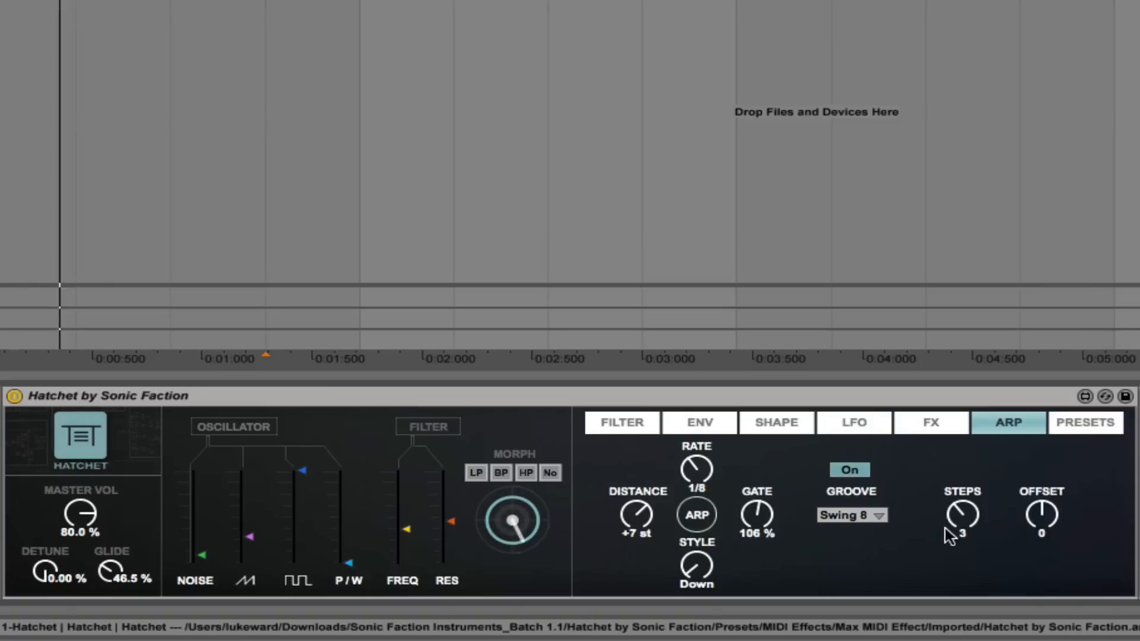
Look through the factory preset categories and the user preset slots without loading another preset.
click(1082, 422)
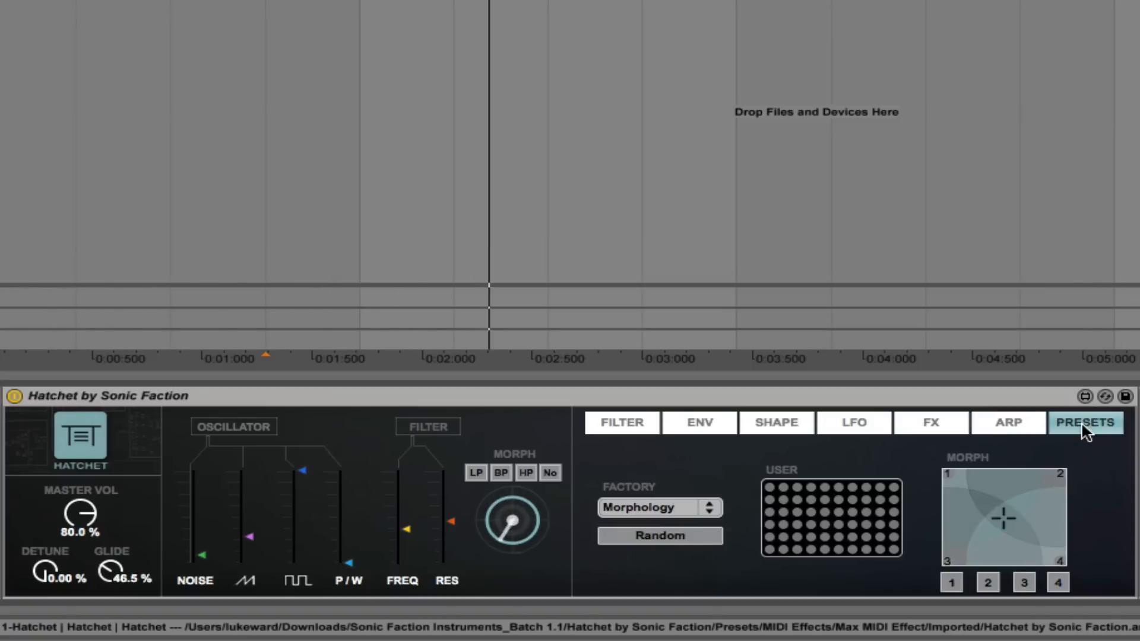
click(673, 509)
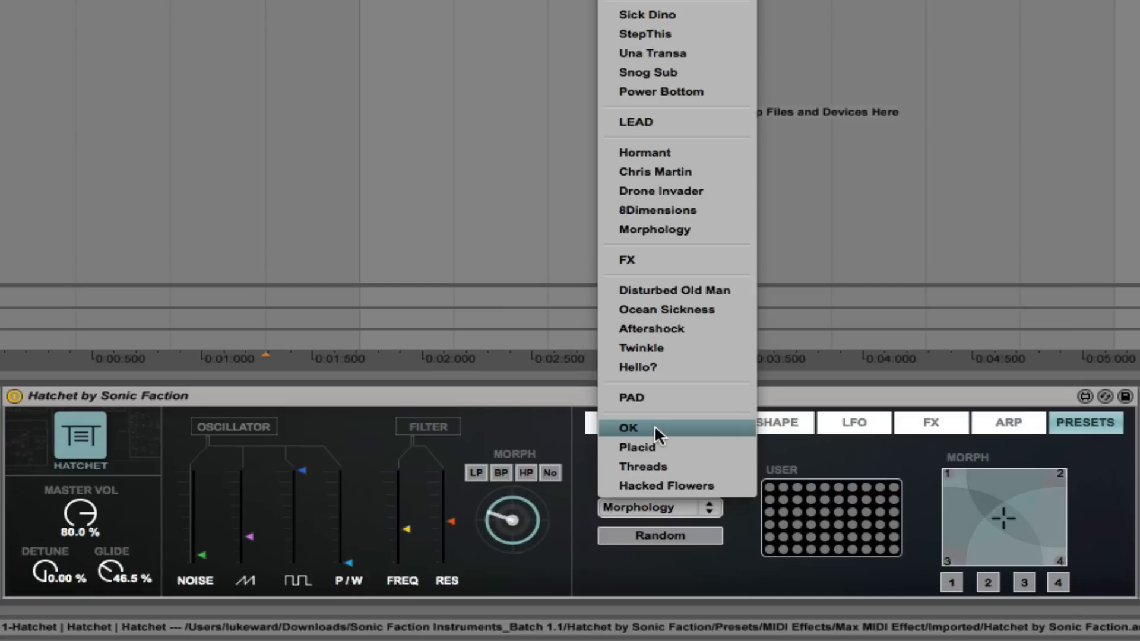
click(832, 573)
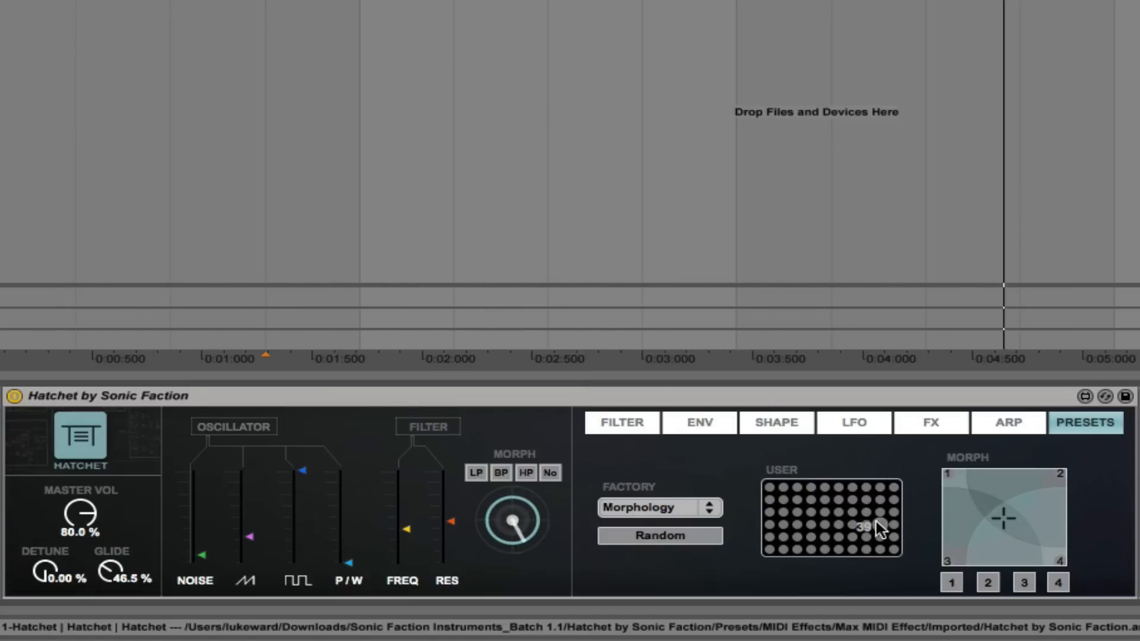
click(763, 393)
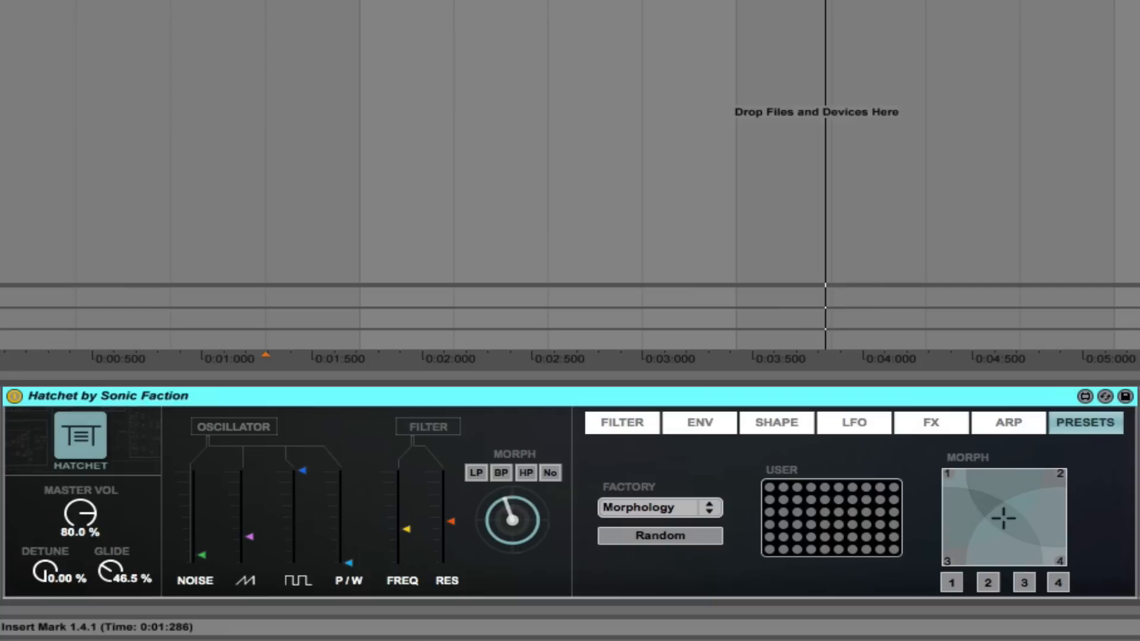
click(12, 1)
drag(163, 2, 167, 1)
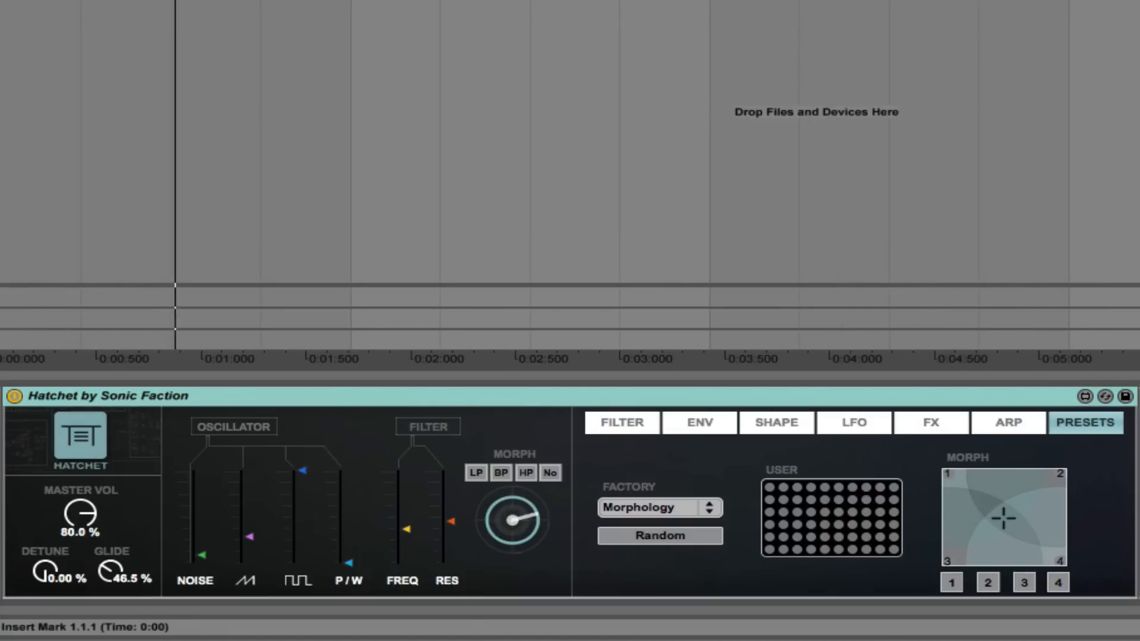
click(494, 396)
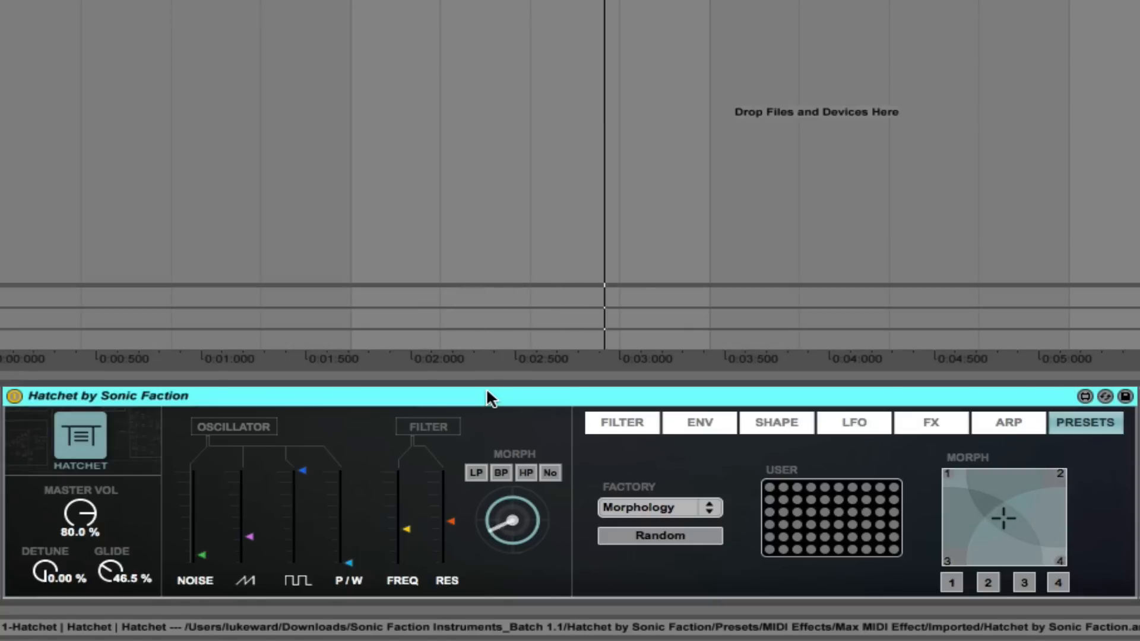